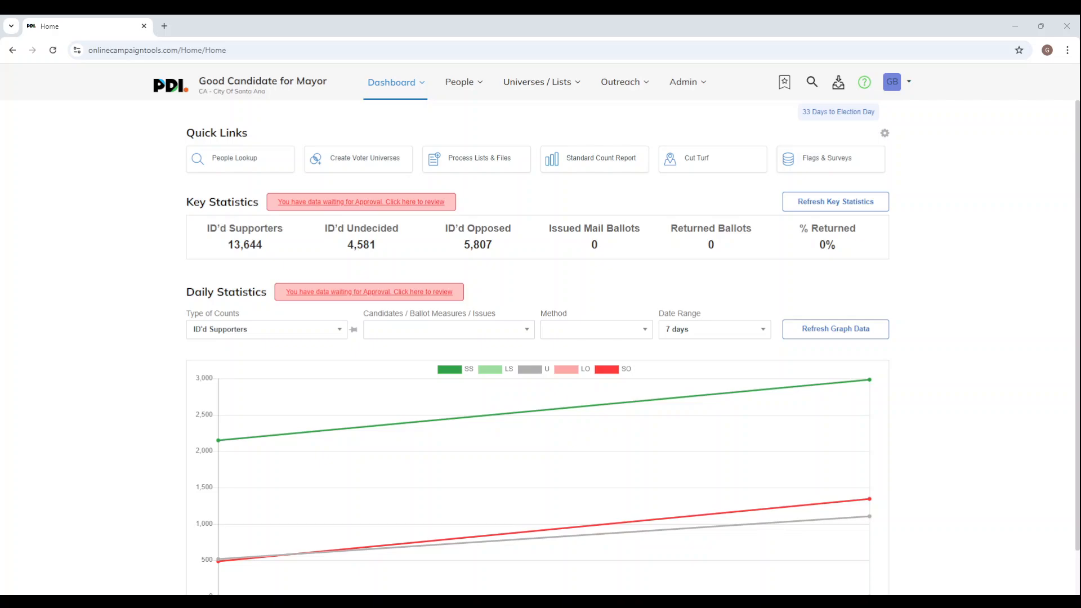
Open the canvassing review page from the approval alert beside Key Statistics and return to the home dashboard.
{"action": "left_click", "coordinate": [378, 202]}
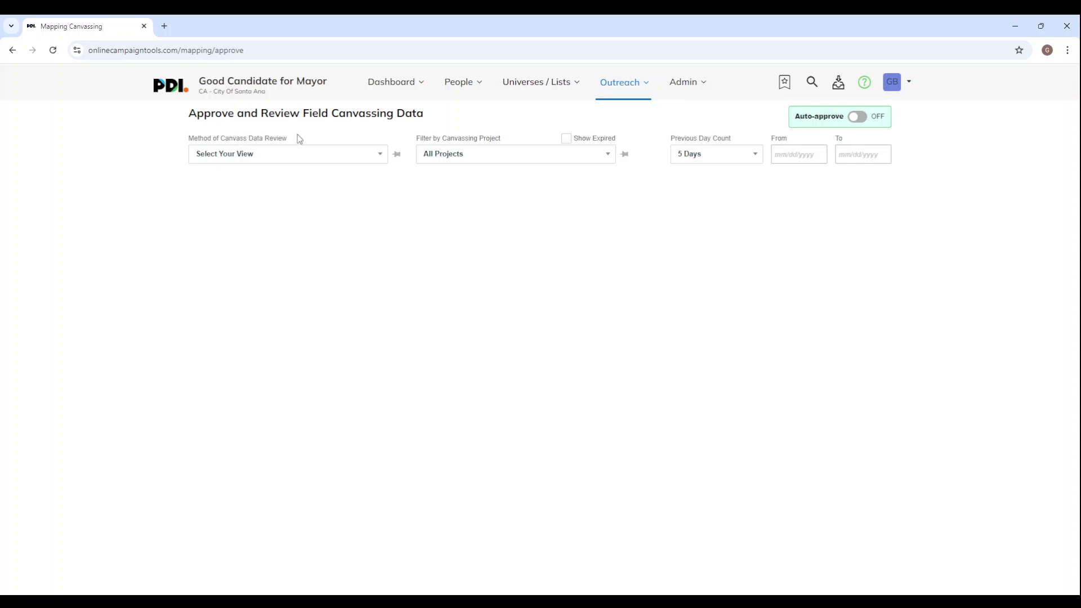
{"action": "left_click", "coordinate": [223, 83]}
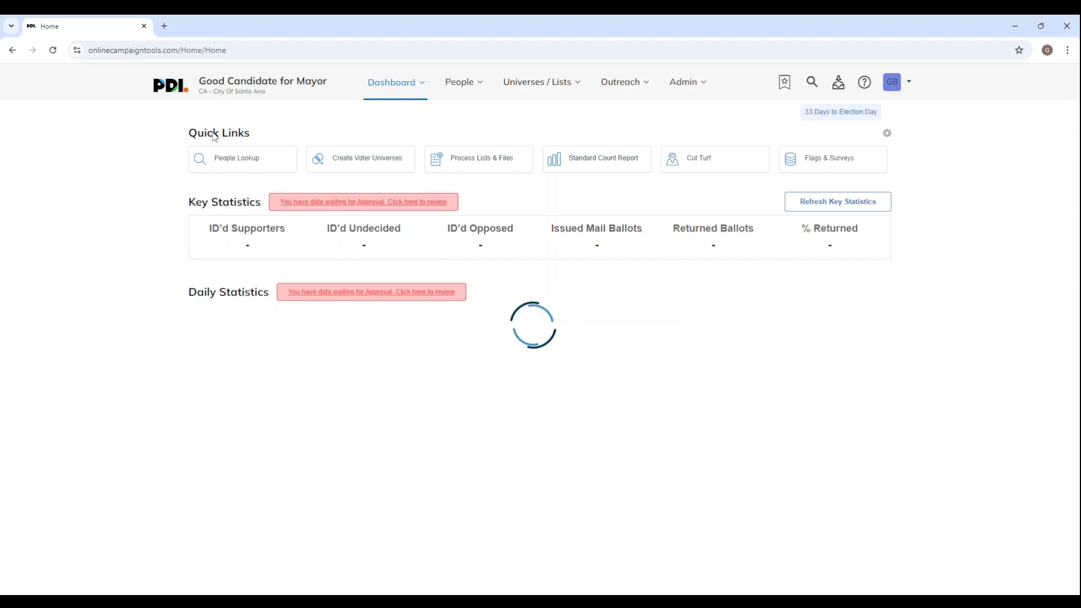
Open the Approve / Review Canvasser Work page for Door-to-Door Canvassing.
{"action": "left_click", "coordinate": [628, 85]}
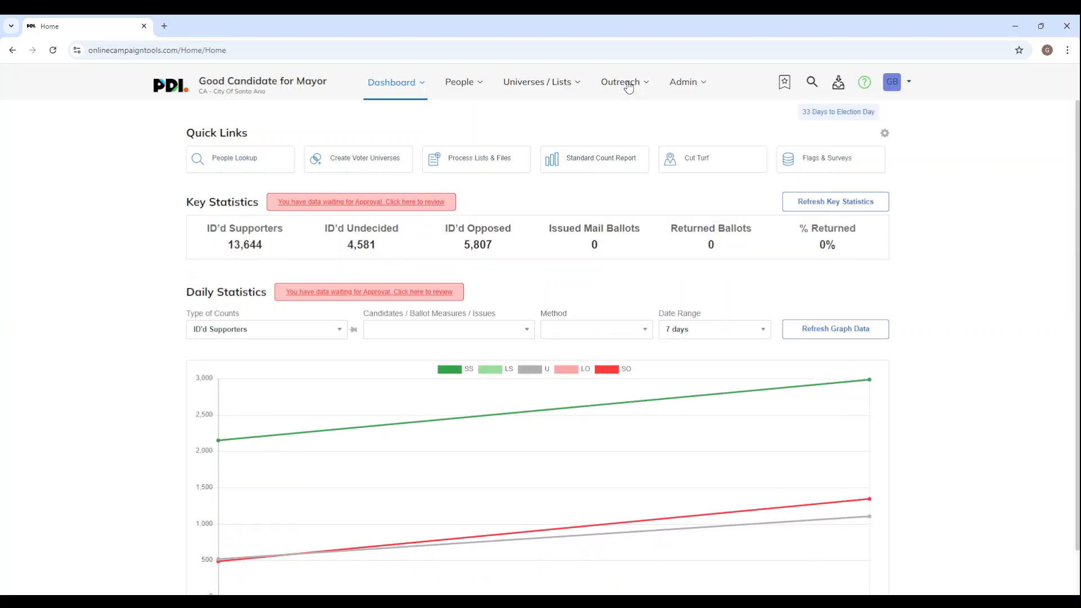
{"action": "left_click", "coordinate": [623, 87]}
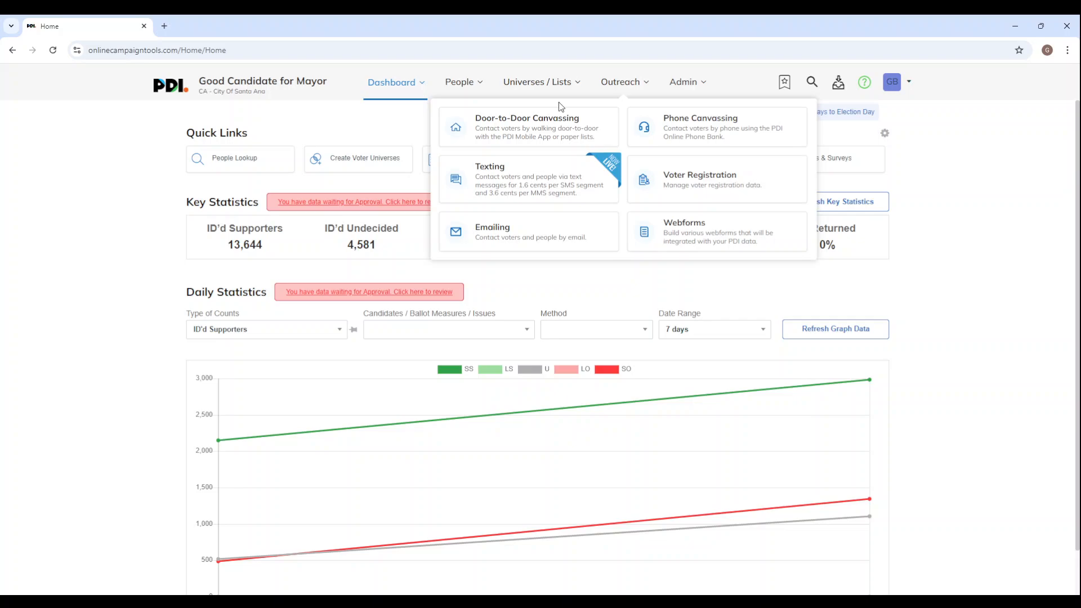
{"action": "left_click", "coordinate": [523, 126]}
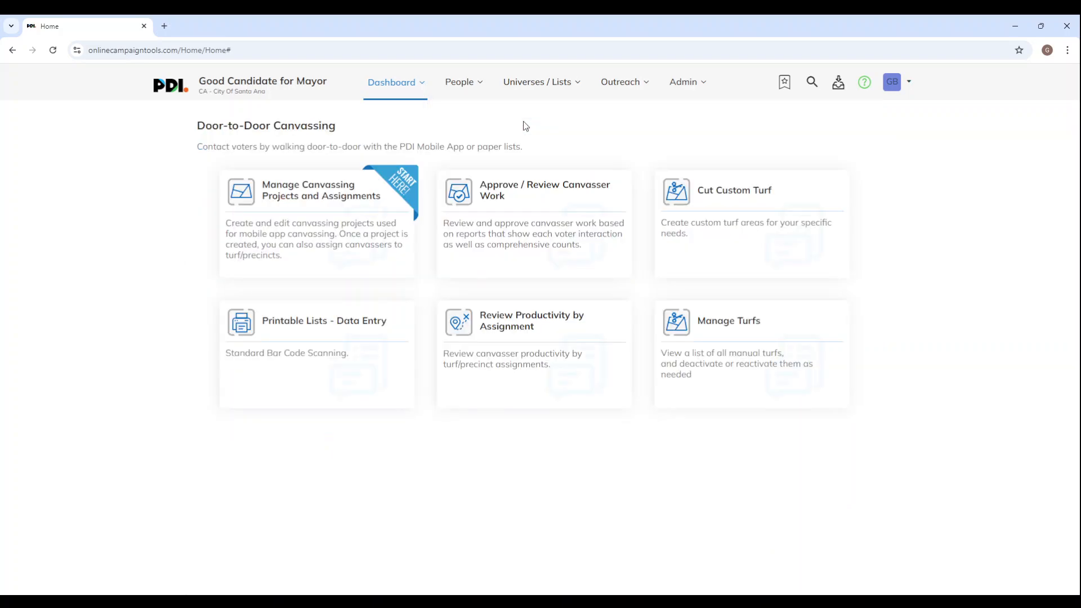
{"action": "left_click", "coordinate": [522, 193]}
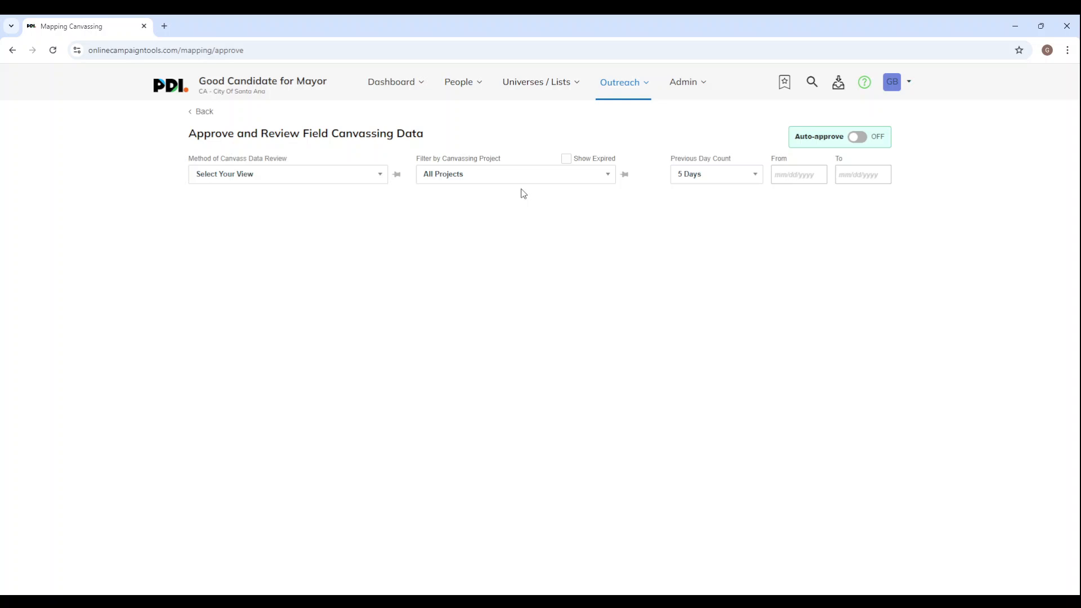
Process a report of Show Canvassing Data (Pending Only) for all projects and check the available Previous Day Count options.
{"action": "left_click", "coordinate": [312, 175]}
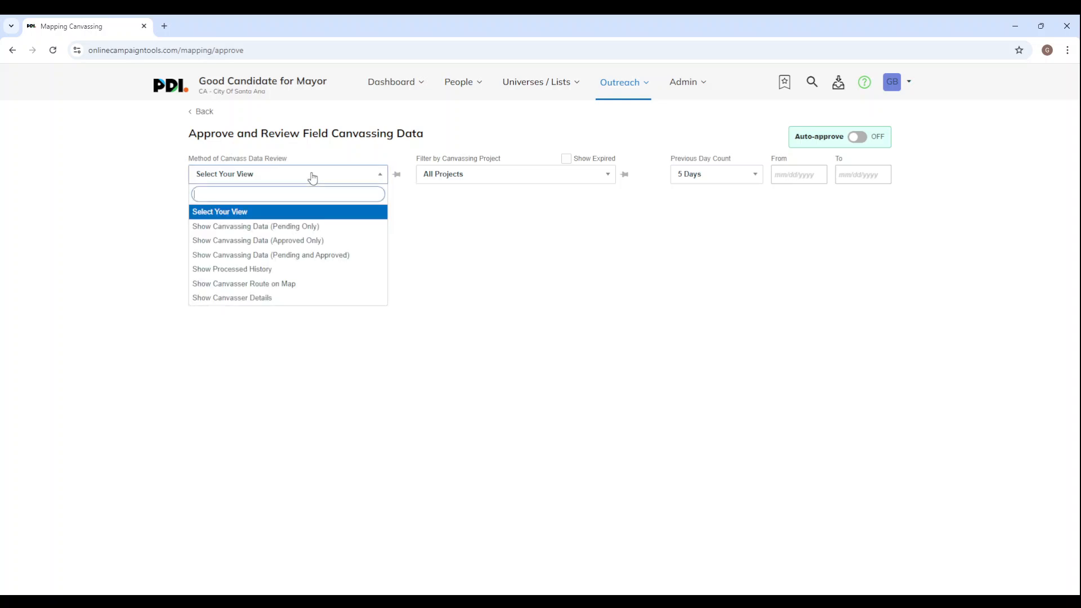
{"action": "left_click", "coordinate": [263, 228]}
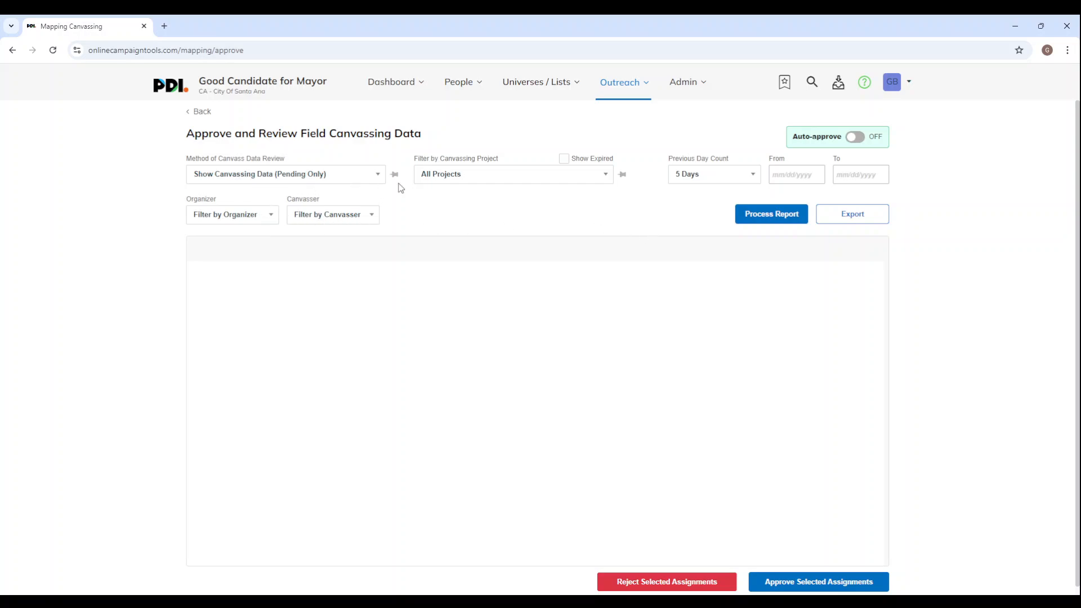
{"action": "left_click", "coordinate": [766, 215]}
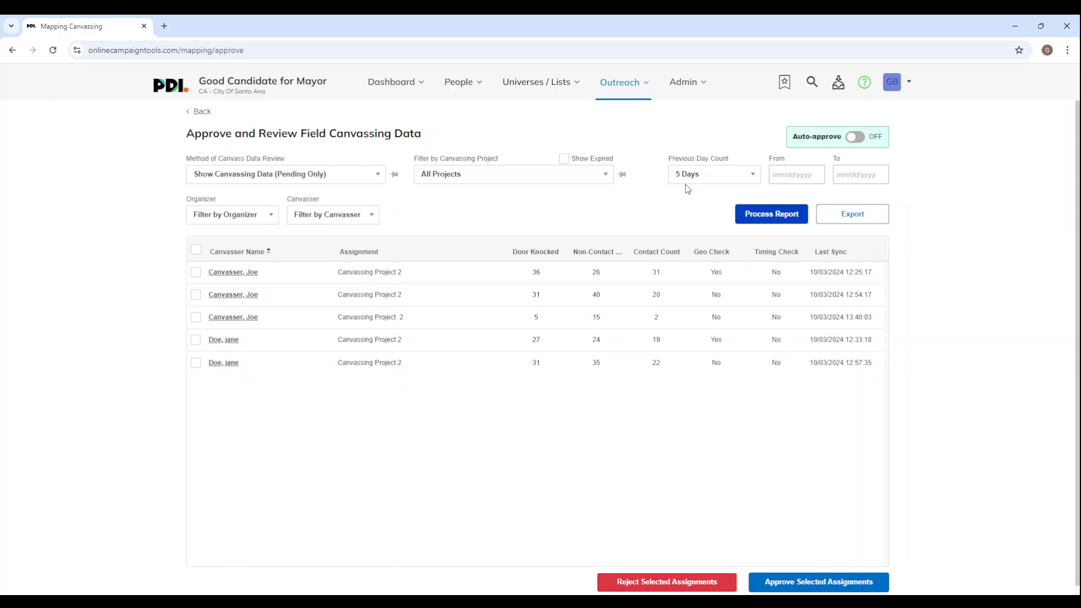
{"action": "left_click", "coordinate": [702, 178]}
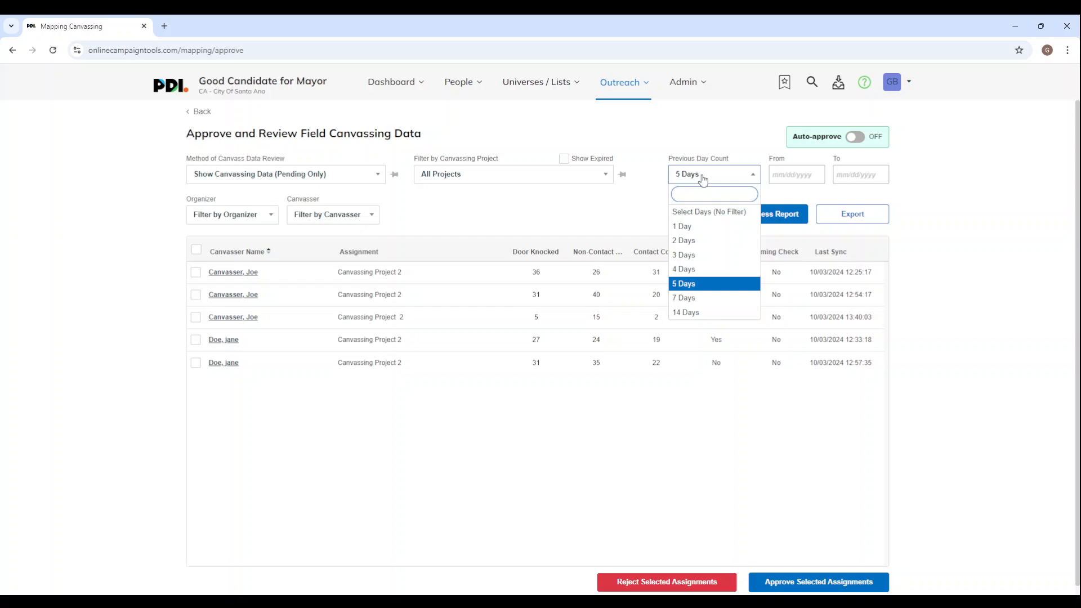
{"action": "left_click", "coordinate": [702, 178]}
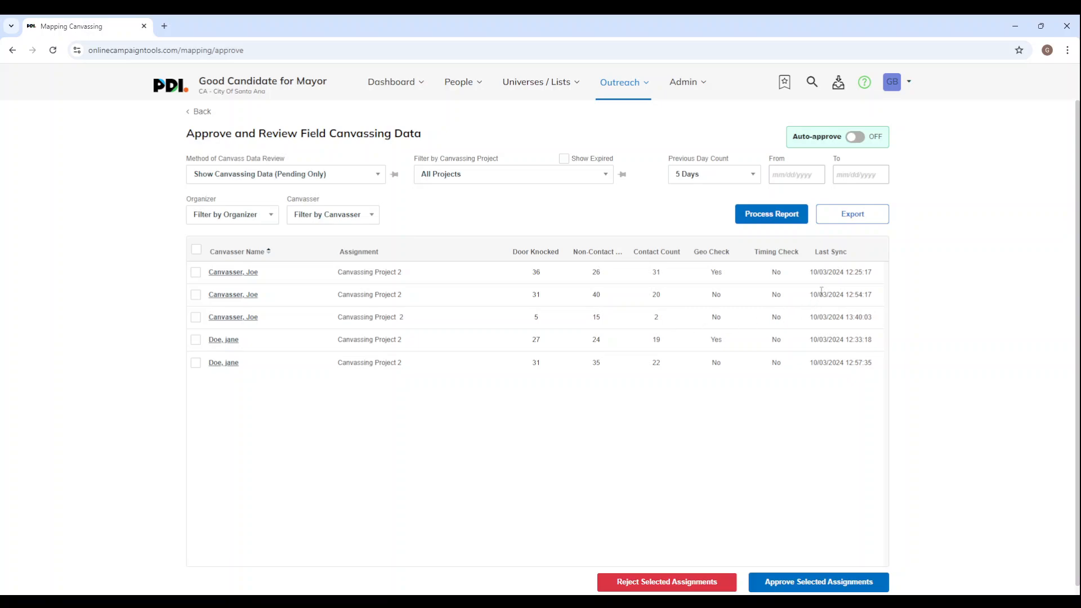
Examine the voter responses and timestamps in the details of the assignment last synced 10/03/2024 13:40:03, and return to the report.
{"action": "left_click", "coordinate": [223, 318]}
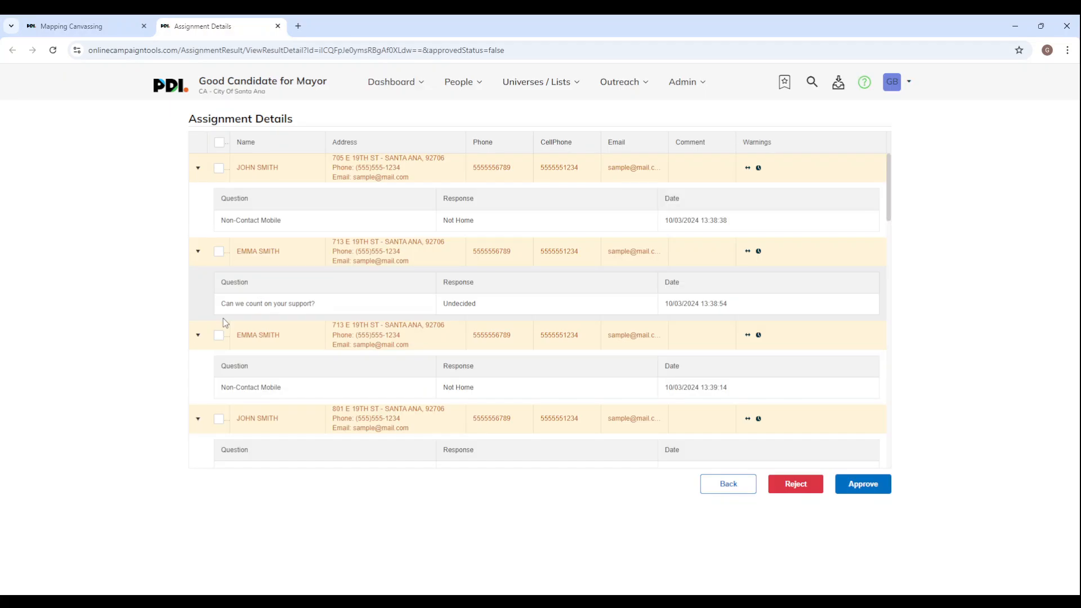
{"action": "scroll", "coordinate": [436, 337], "scroll_direction": "down", "scroll_amount": 3}
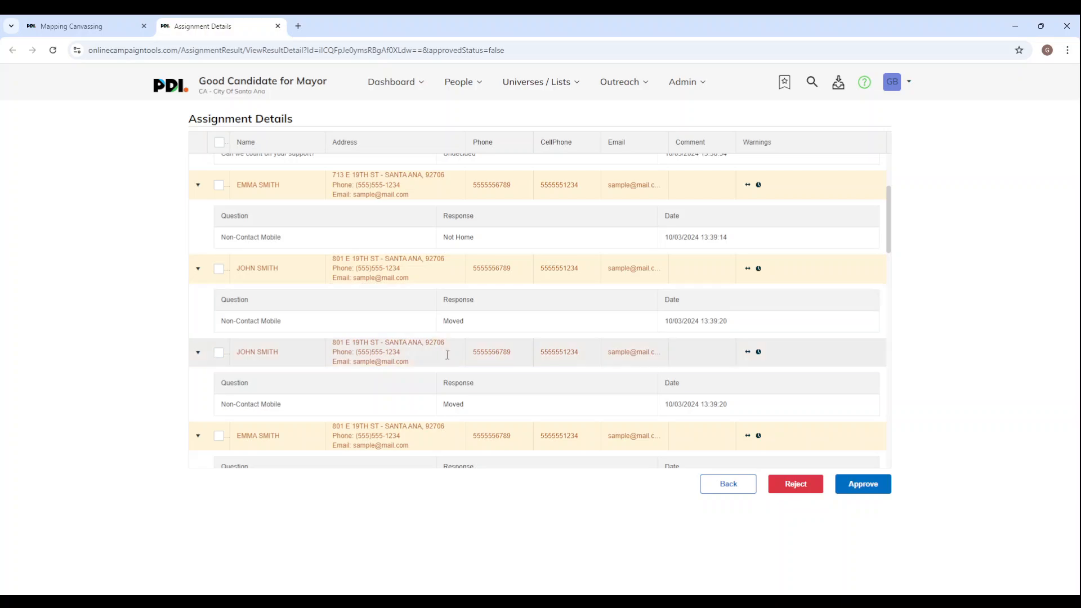
{"action": "scroll", "coordinate": [373, 281], "scroll_direction": "up", "scroll_amount": 3}
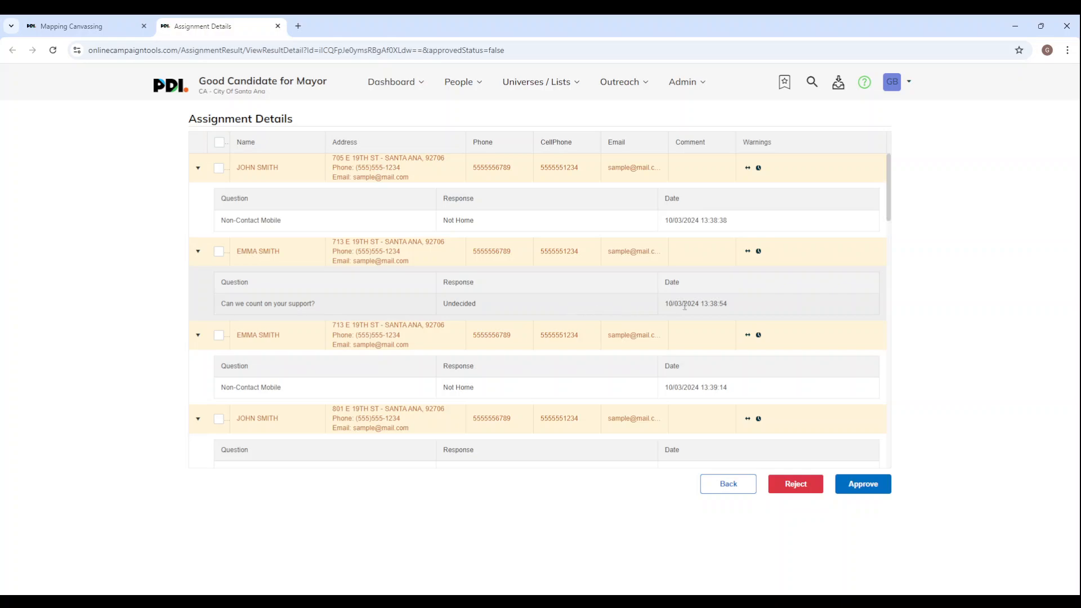
{"action": "scroll", "coordinate": [691, 326], "scroll_direction": "down", "scroll_amount": 4}
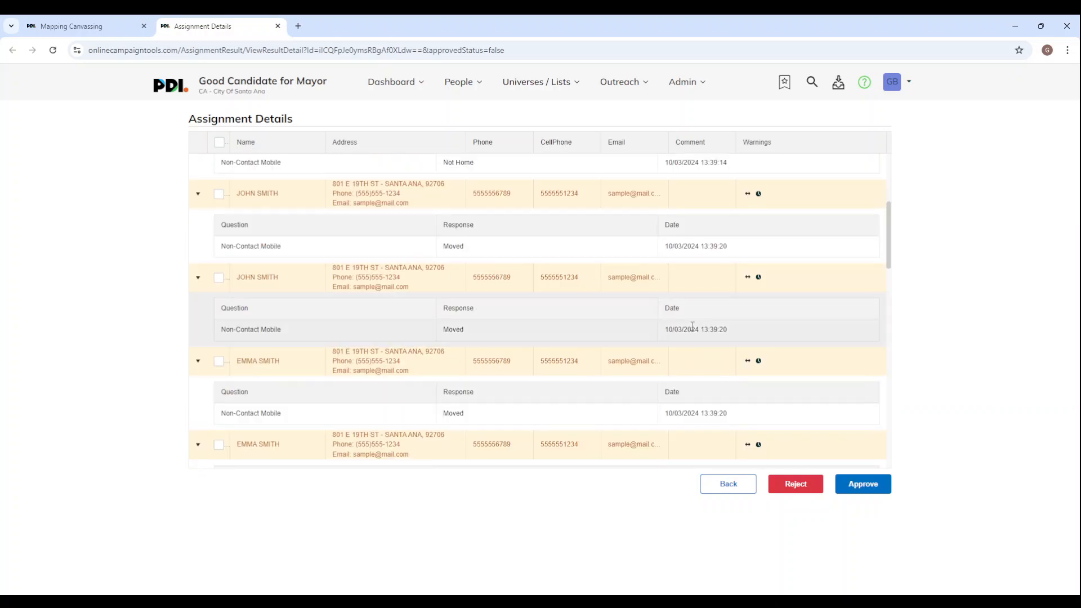
{"action": "scroll", "coordinate": [691, 326], "scroll_direction": "down", "scroll_amount": 10}
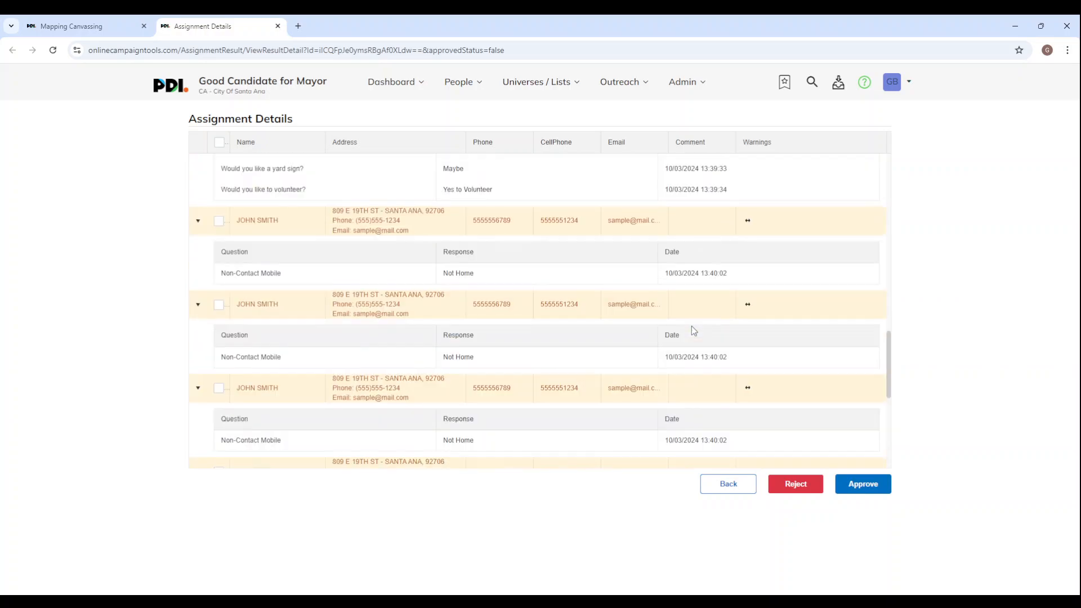
{"action": "scroll", "coordinate": [703, 349], "scroll_direction": "down", "scroll_amount": 2}
{"action": "left_click", "coordinate": [728, 484]}
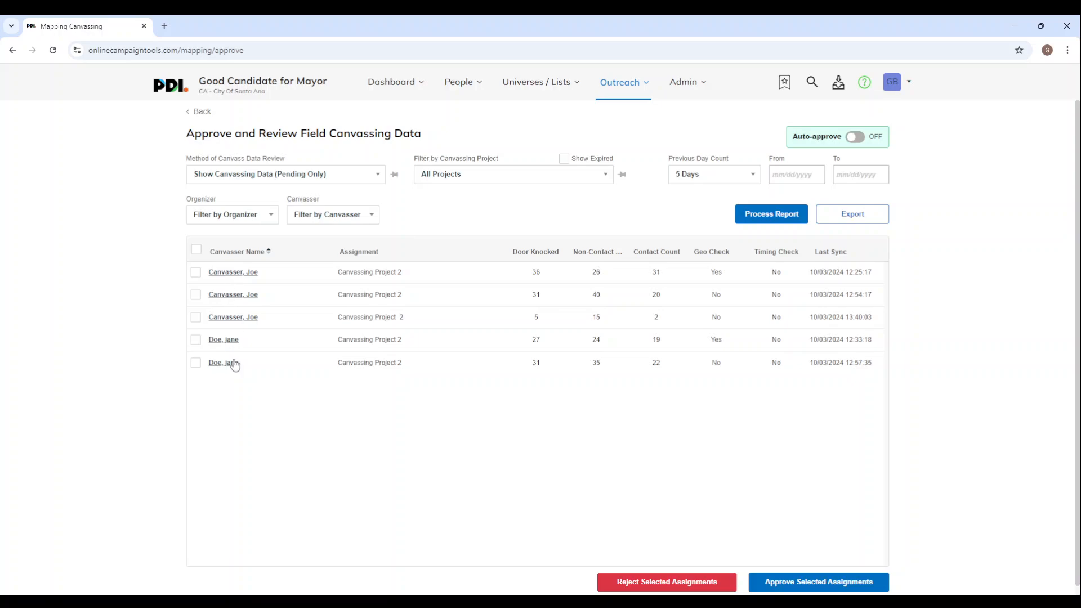
Mark the five pending assignments individually, try the select-all option, and clear the whole selection.
{"action": "left_click", "coordinate": [196, 273]}
{"action": "left_click", "coordinate": [196, 295]}
{"action": "left_click", "coordinate": [196, 317]}
{"action": "left_click", "coordinate": [195, 340]}
{"action": "left_click", "coordinate": [196, 363]}
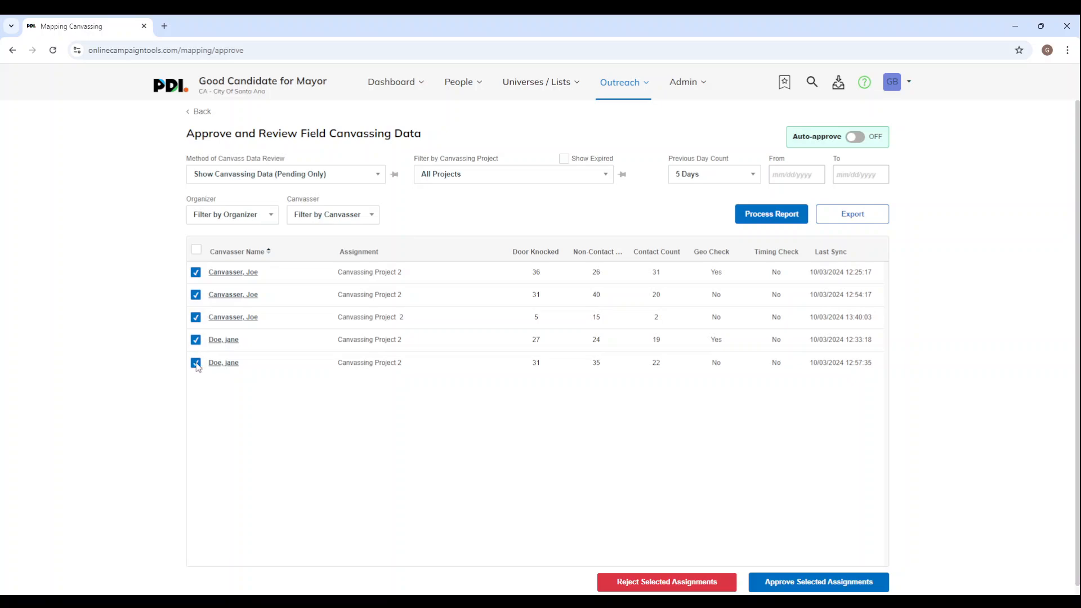
{"action": "left_click", "coordinate": [197, 251]}
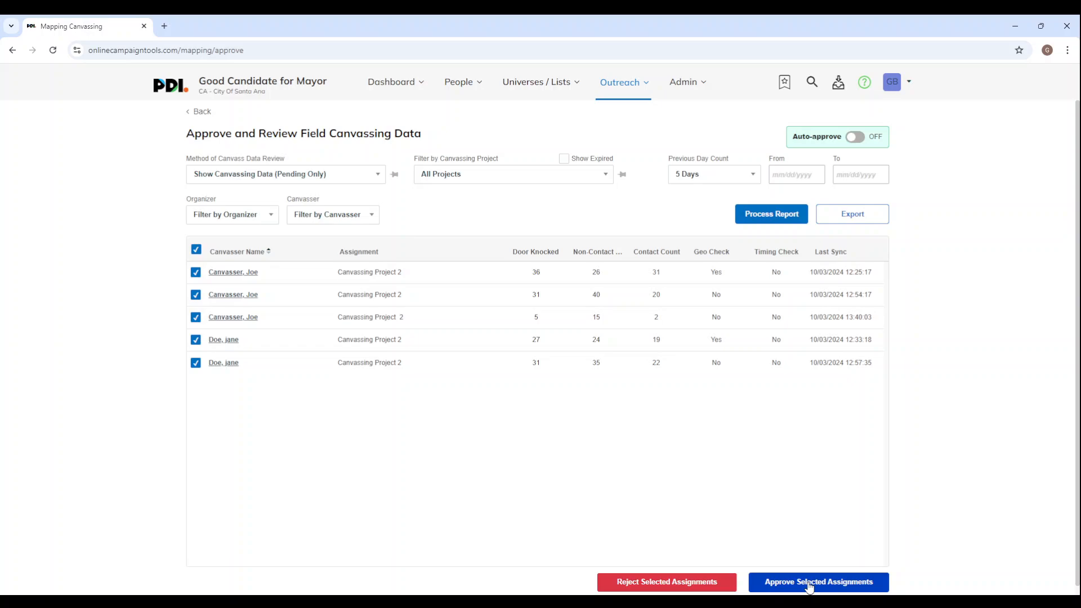
{"action": "left_click", "coordinate": [196, 251]}
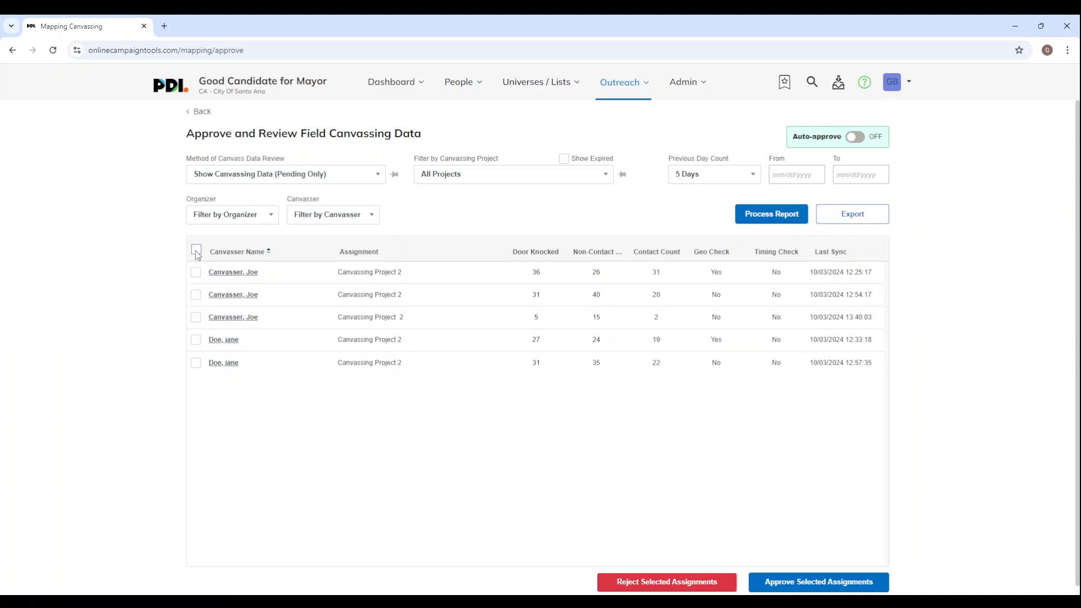
Select the second and fourth voter records in the 13:40:03 assignment's details and go back without approving or rejecting them.
{"action": "left_click", "coordinate": [222, 318]}
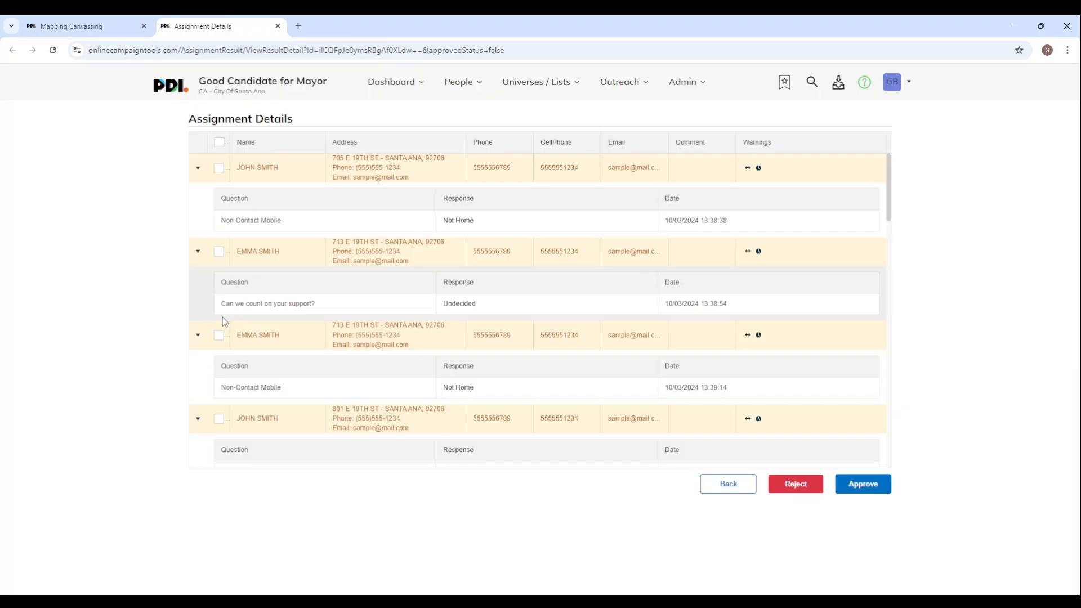
{"action": "left_click", "coordinate": [220, 252]}
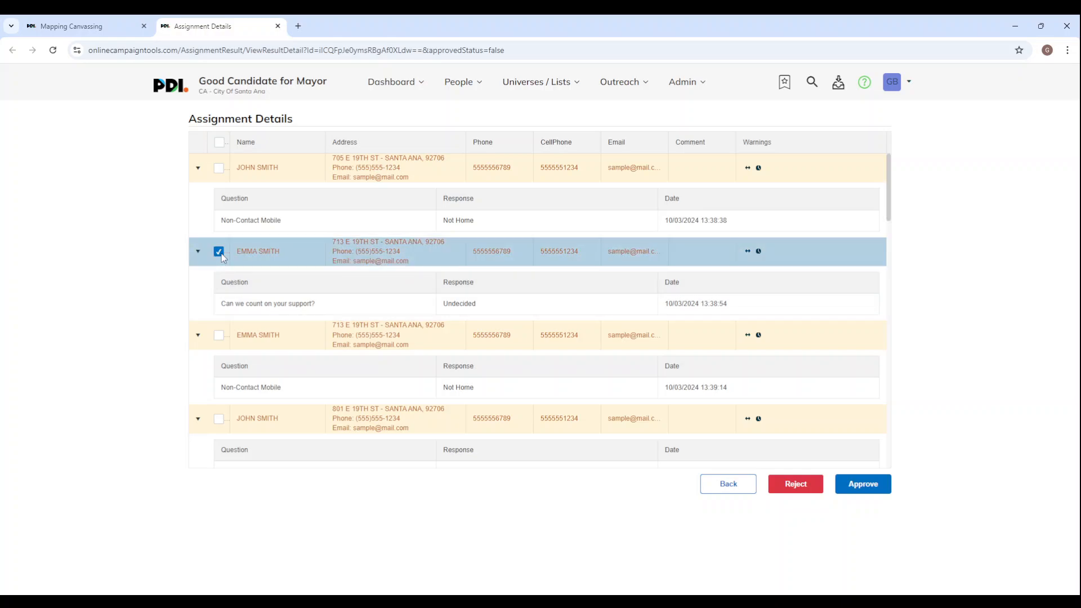
{"action": "left_click", "coordinate": [223, 421]}
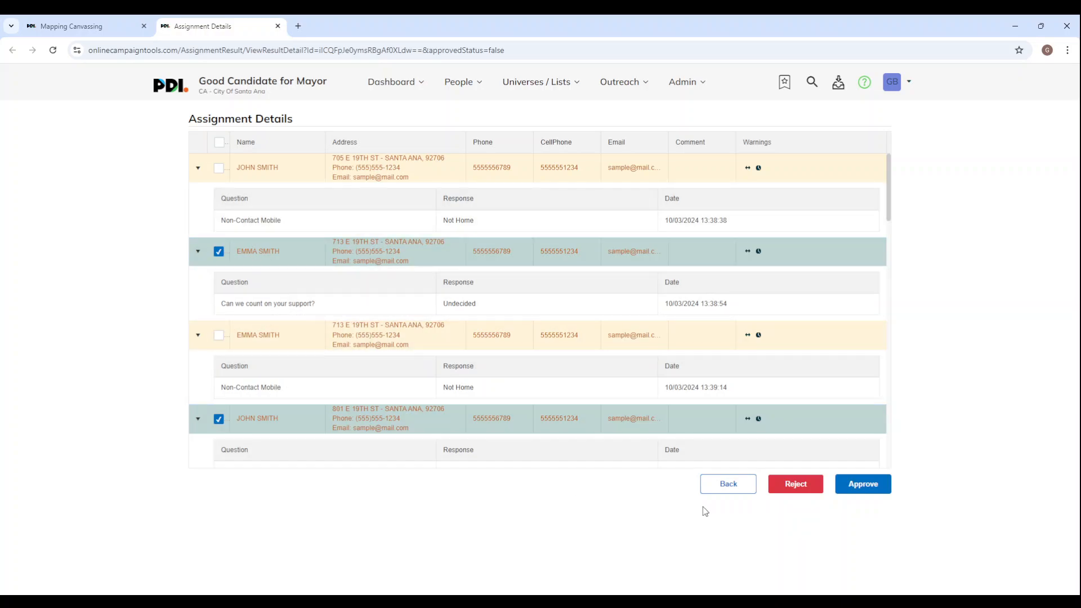
{"action": "left_click", "coordinate": [740, 487]}
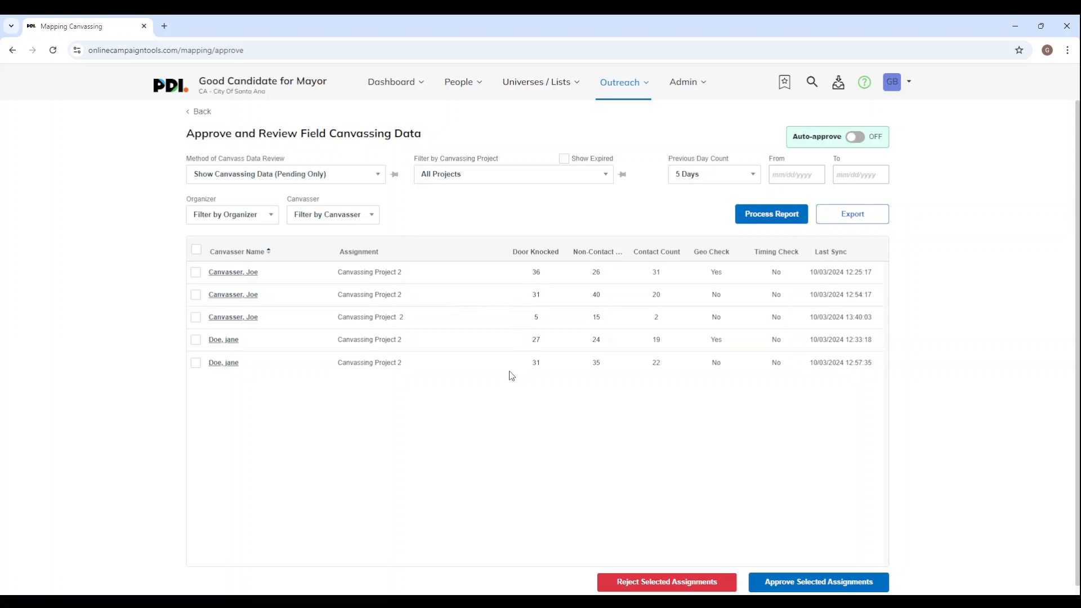
Process a Show Processed History report for all projects with all statuses over the previous 5 days.
{"action": "left_click", "coordinate": [323, 179]}
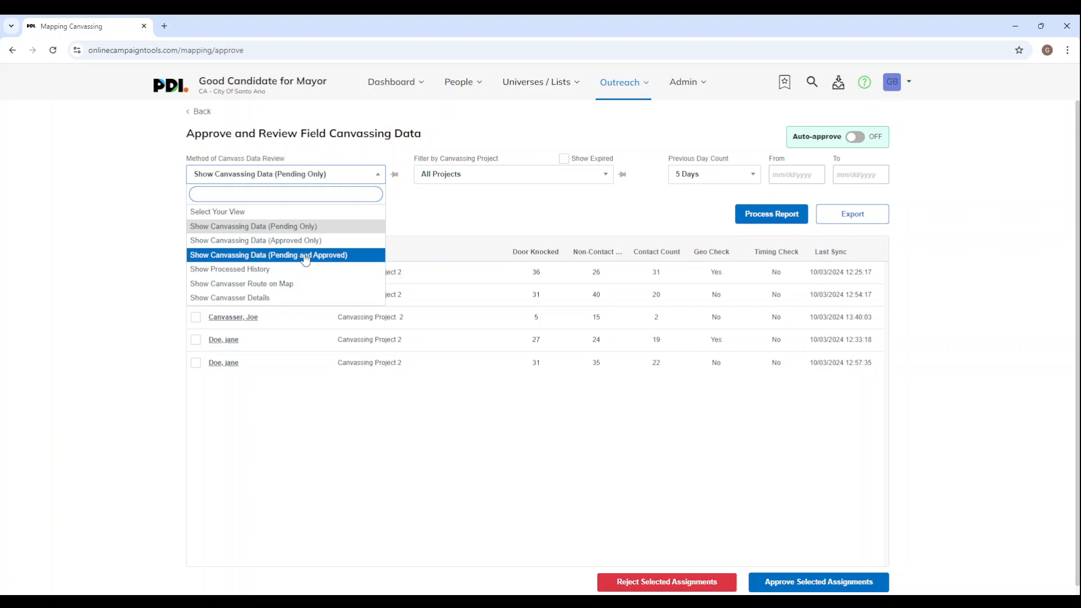
{"action": "left_click", "coordinate": [225, 270]}
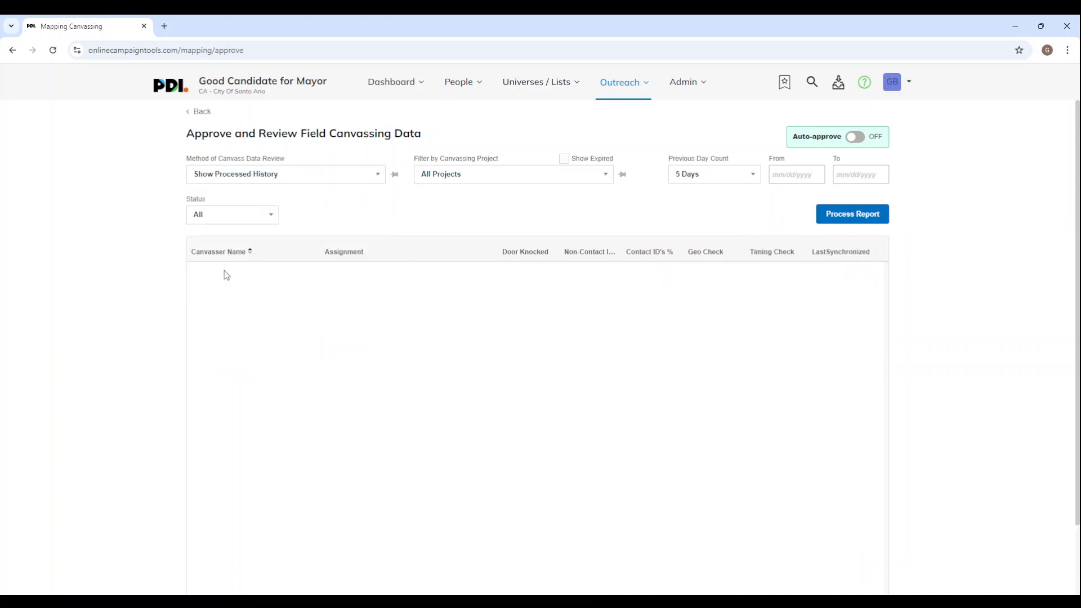
{"action": "left_click", "coordinate": [844, 212]}
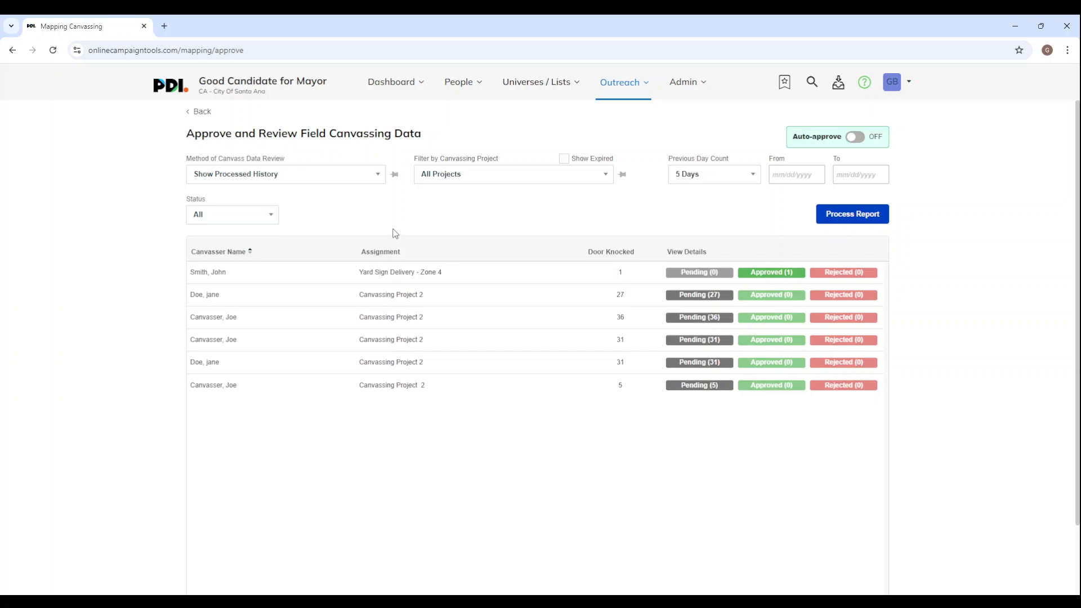
Switch the review to Show Canvasser Route on Map, filter it to the second-listed Canvassing Project 2, and process the map data.
{"action": "left_click", "coordinate": [354, 180]}
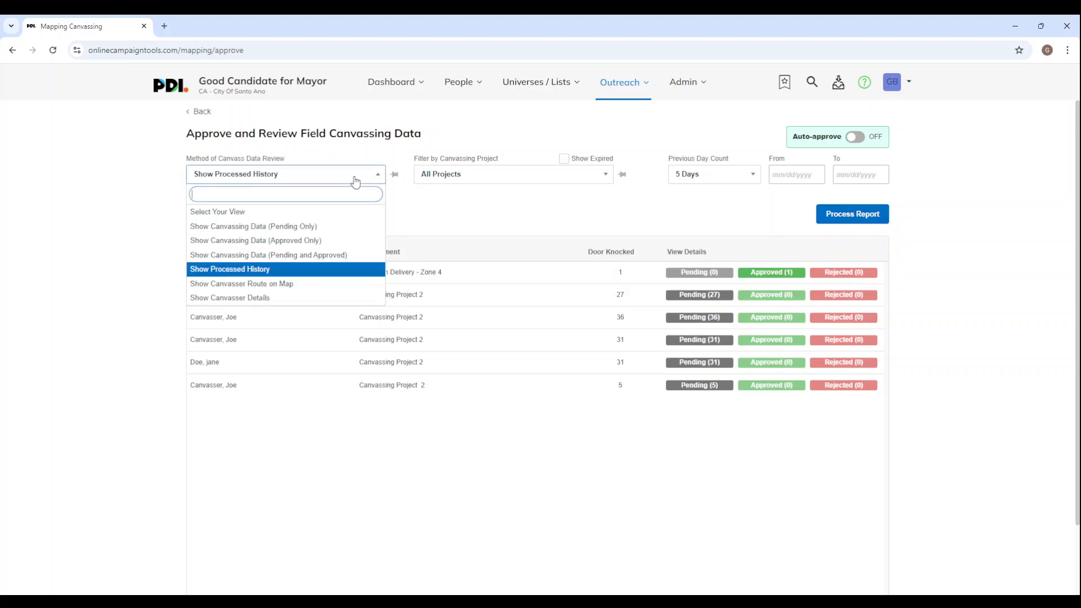
{"action": "left_click", "coordinate": [227, 285]}
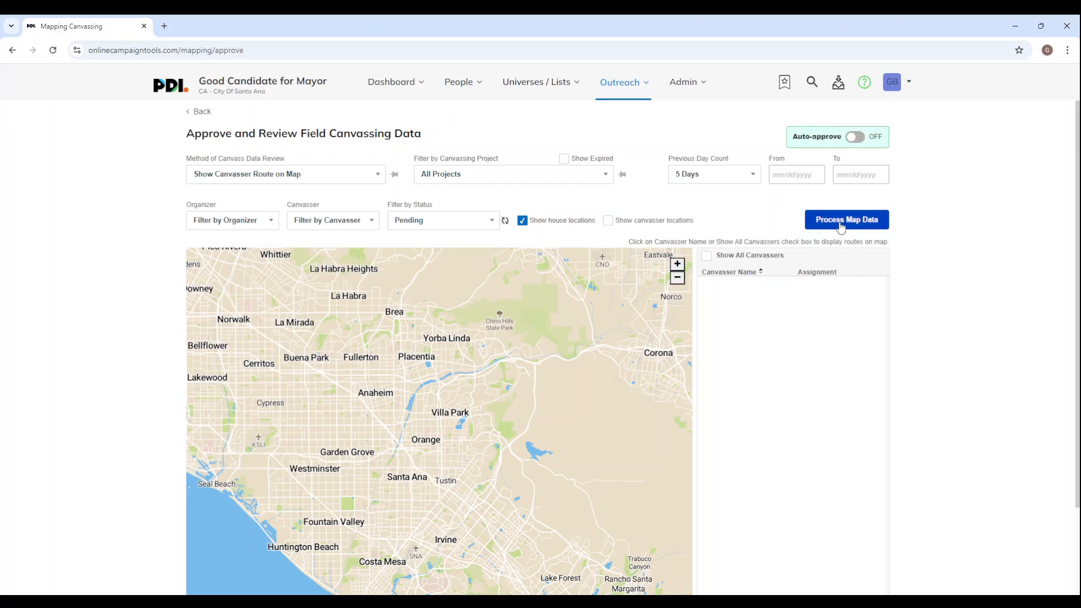
{"action": "left_click", "coordinate": [511, 177]}
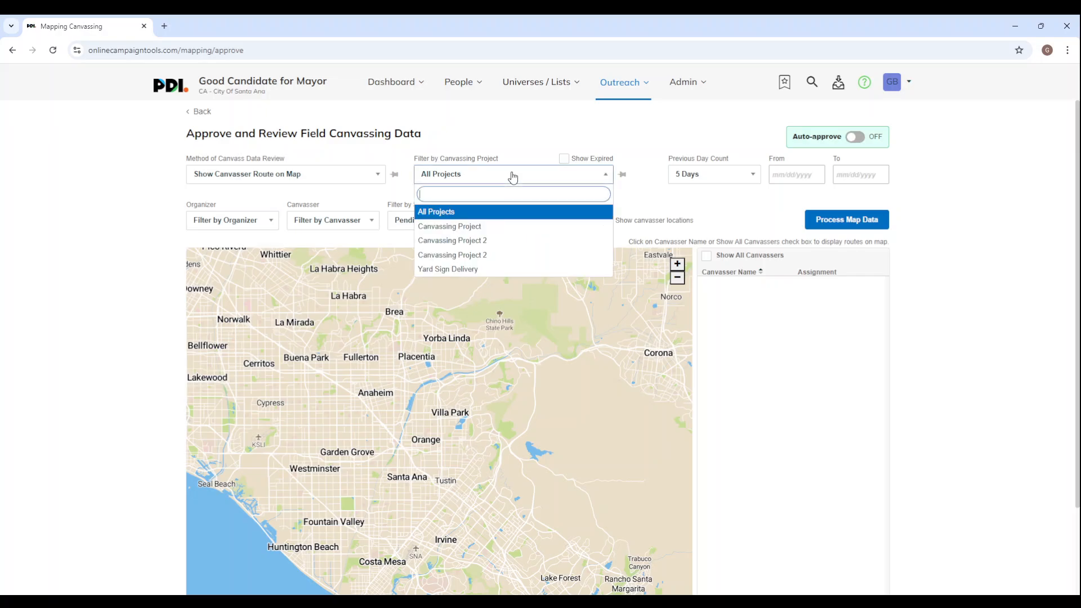
{"action": "left_click", "coordinate": [489, 256]}
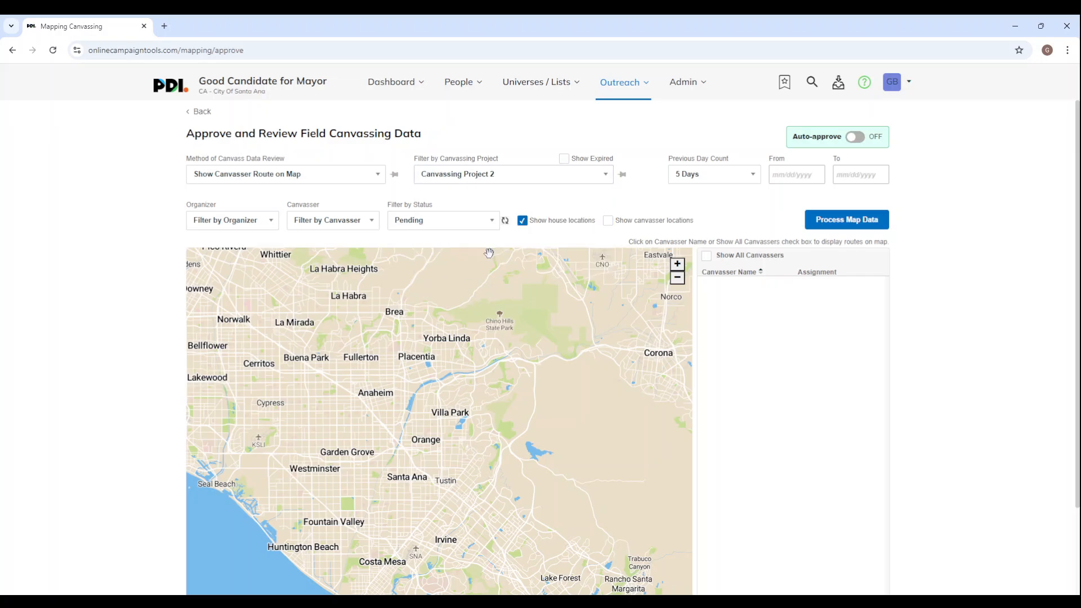
{"action": "left_click", "coordinate": [837, 221]}
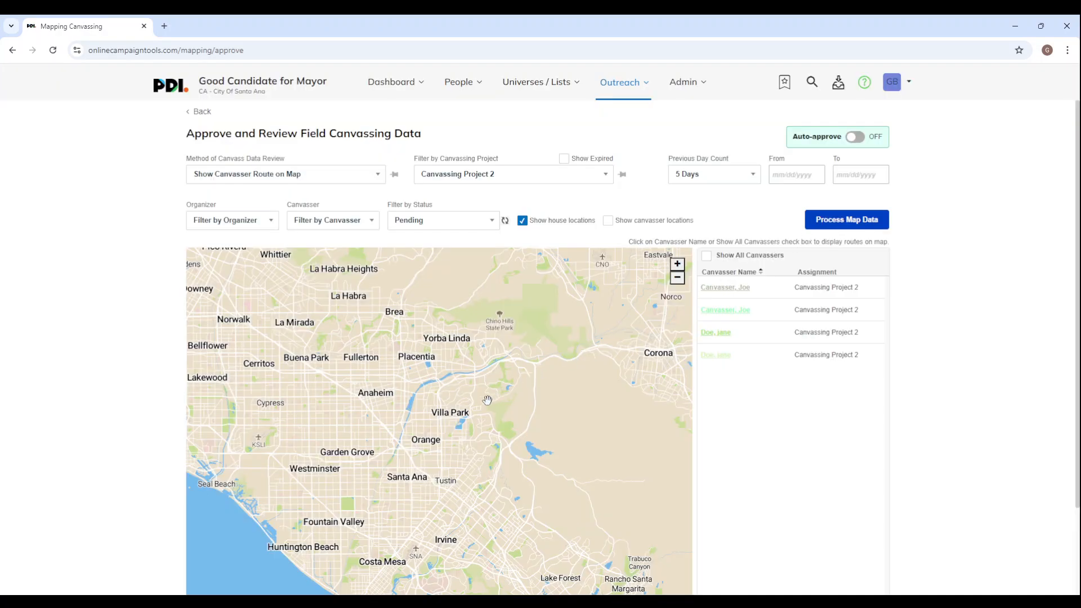
Show the routes of the first- and third-listed canvassers on the map, with their canvasser locations alongside the house locations.
{"action": "scroll", "coordinate": [463, 415], "scroll_direction": "up", "scroll_amount": 1}
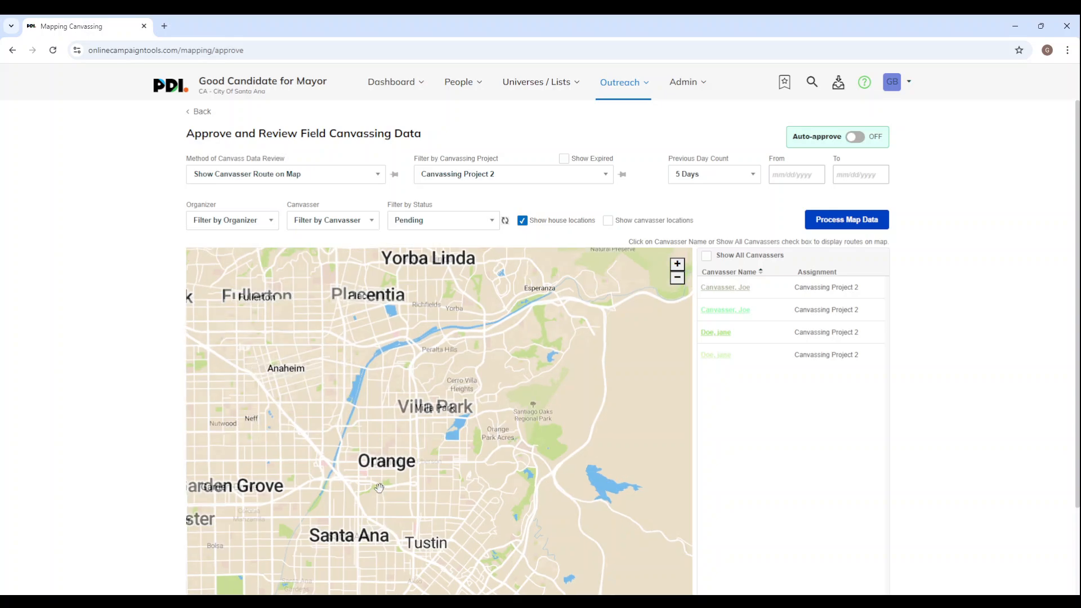
{"action": "left_click_drag", "start_coordinate": [383, 483], "coordinate": [439, 311]}
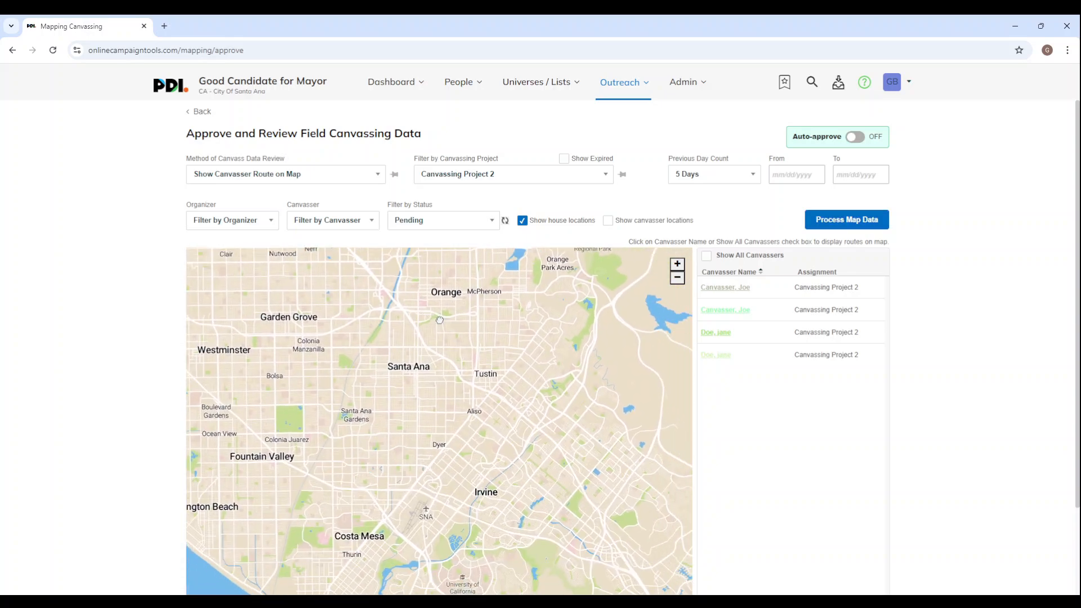
{"action": "scroll", "coordinate": [427, 347], "scroll_direction": "up", "scroll_amount": 1}
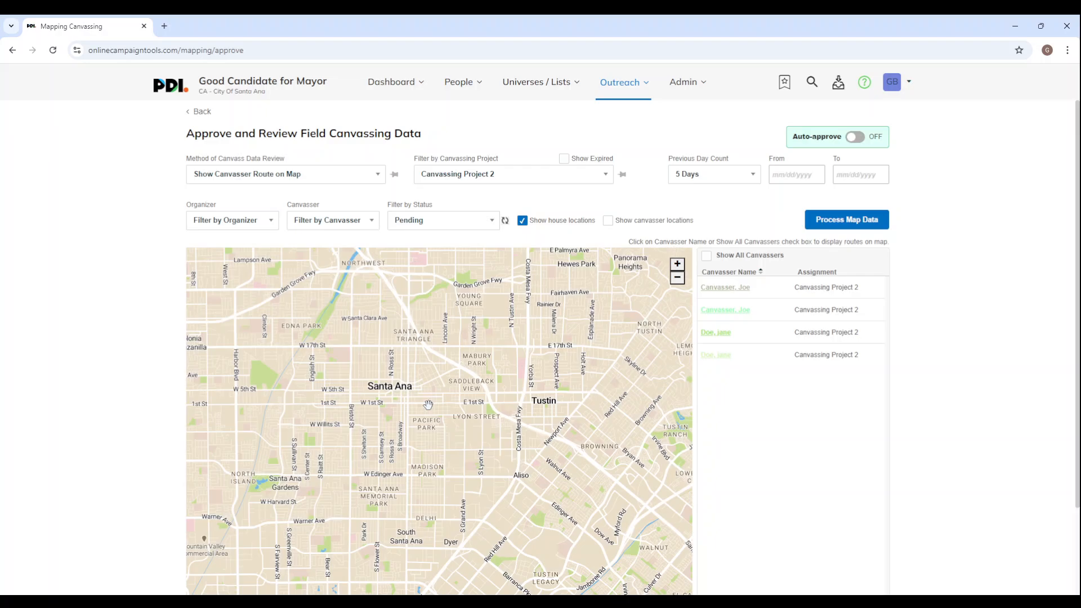
{"action": "left_click_drag", "start_coordinate": [427, 404], "coordinate": [452, 452]}
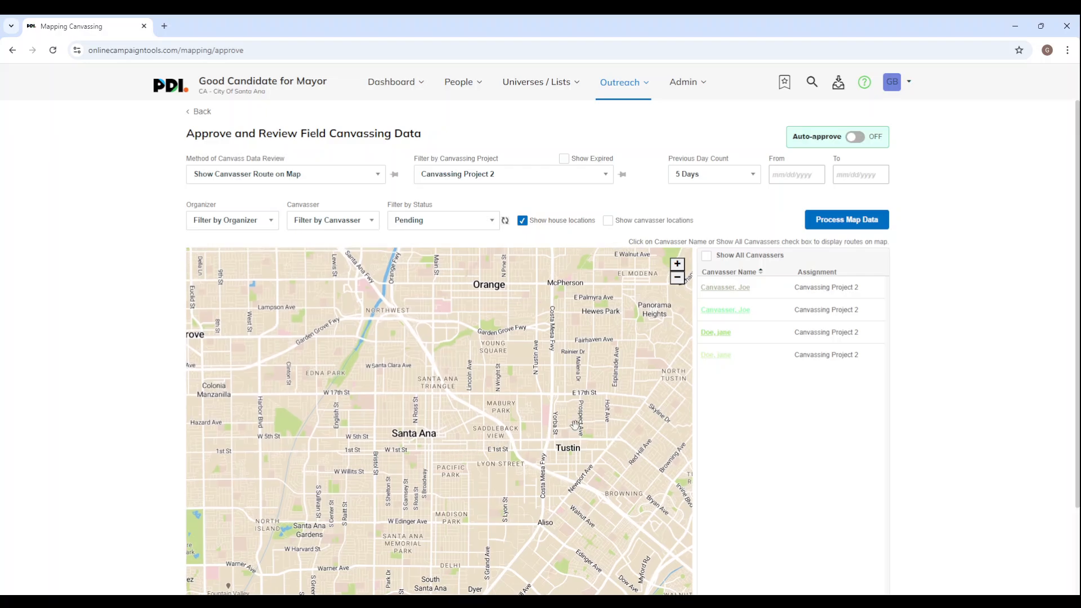
{"action": "left_click", "coordinate": [723, 288]}
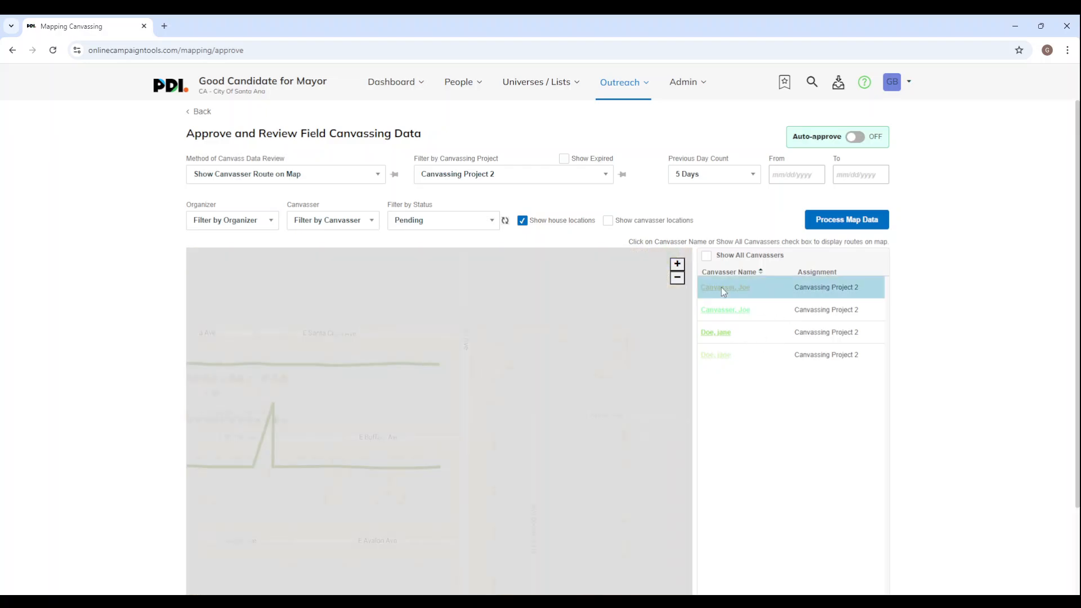
{"action": "left_click_drag", "start_coordinate": [373, 417], "coordinate": [569, 388]}
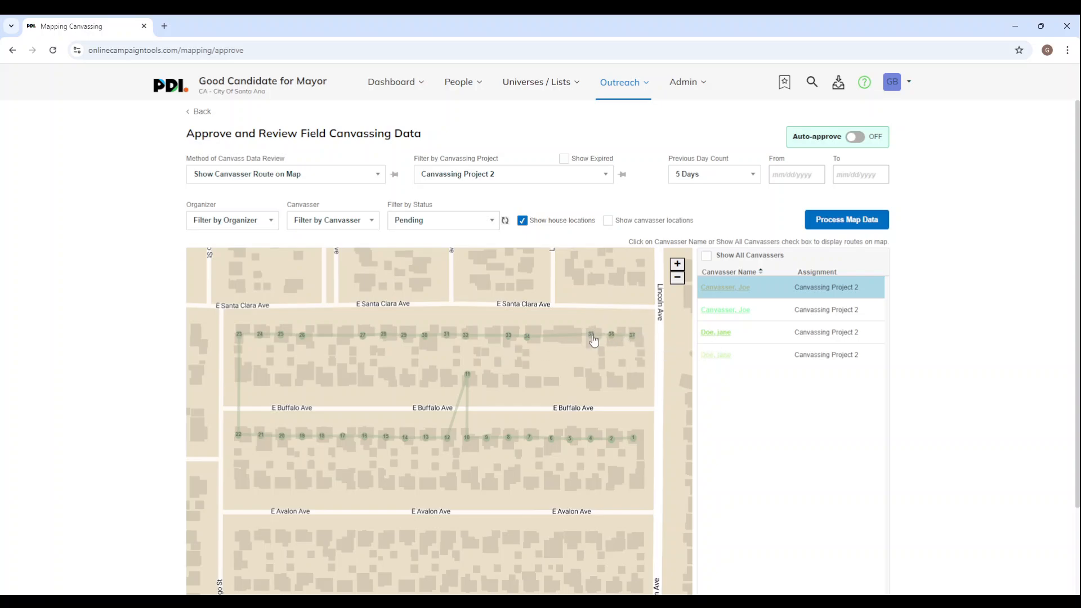
{"action": "left_click", "coordinate": [715, 333]}
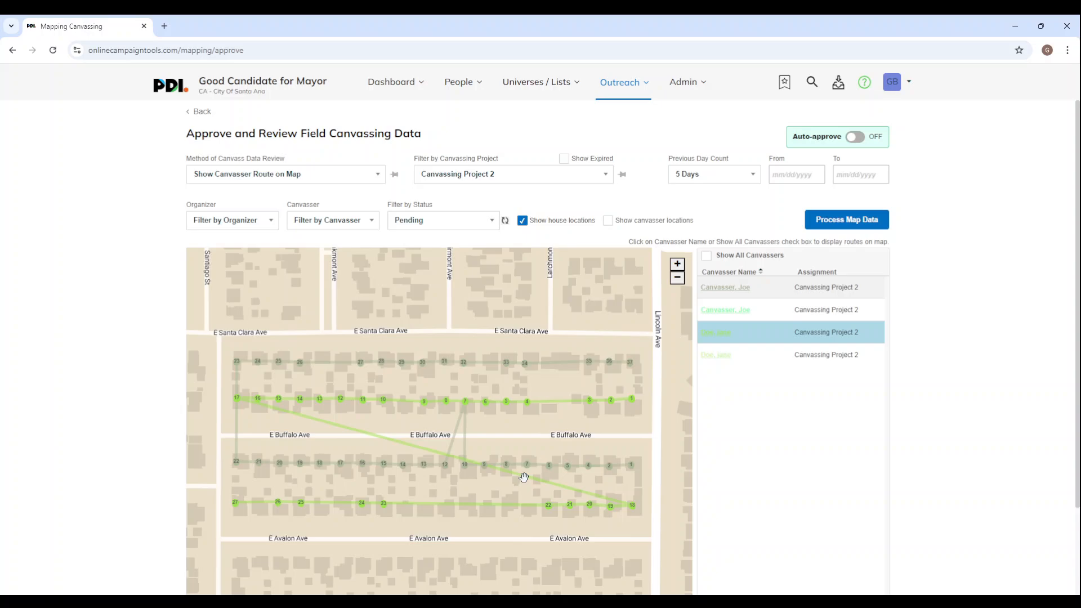
{"action": "left_click", "coordinate": [608, 221]}
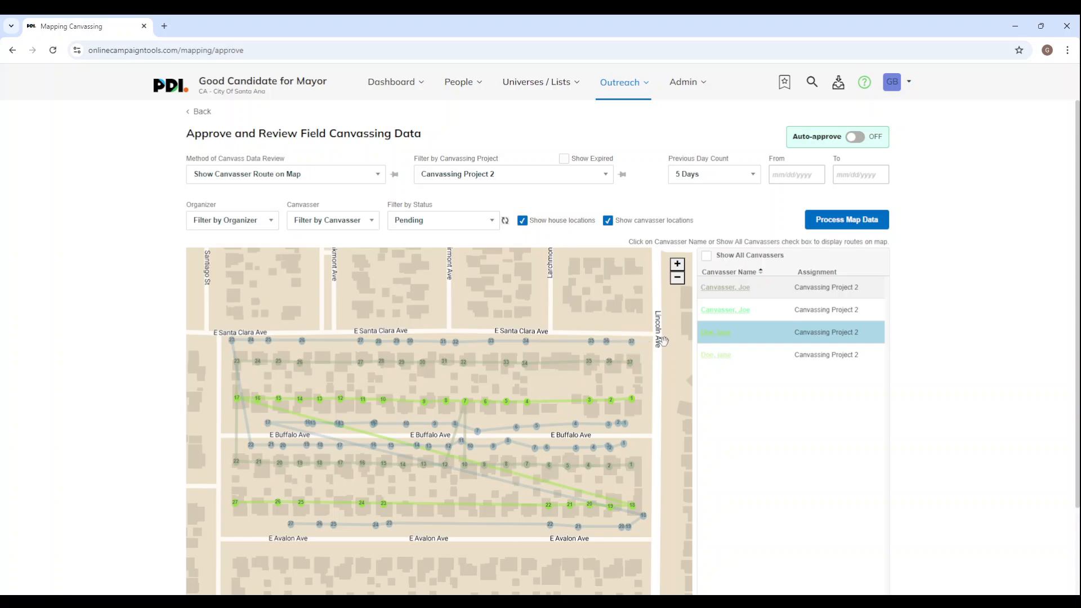
Replace the displayed routes with those of the second- and fourth-listed canvassers, showing house locations only, and find them on the map.
{"action": "left_click", "coordinate": [722, 288]}
{"action": "left_click", "coordinate": [715, 333]}
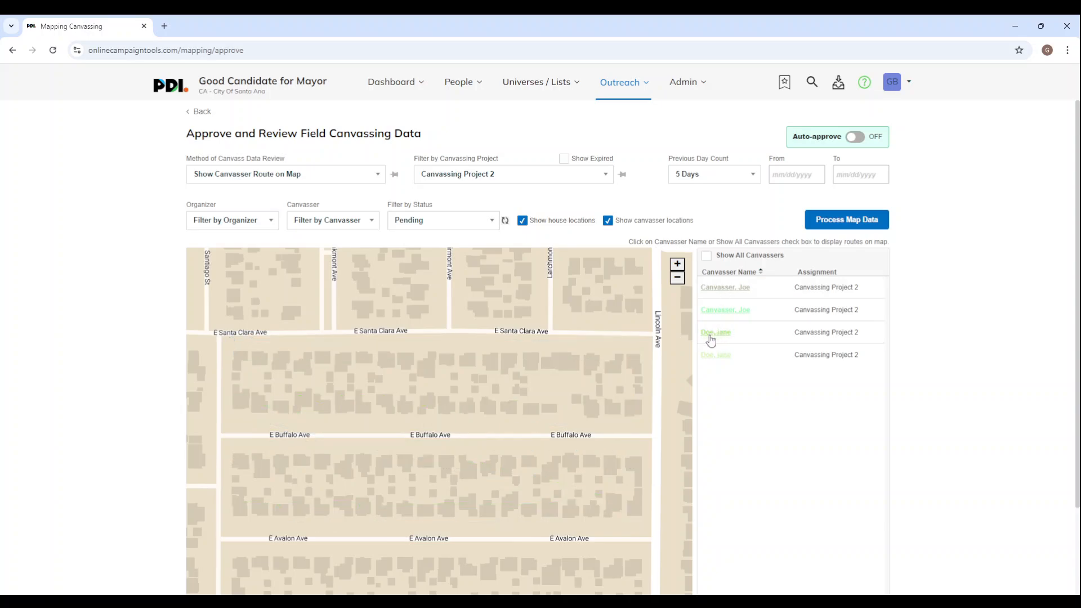
{"action": "left_click", "coordinate": [723, 313]}
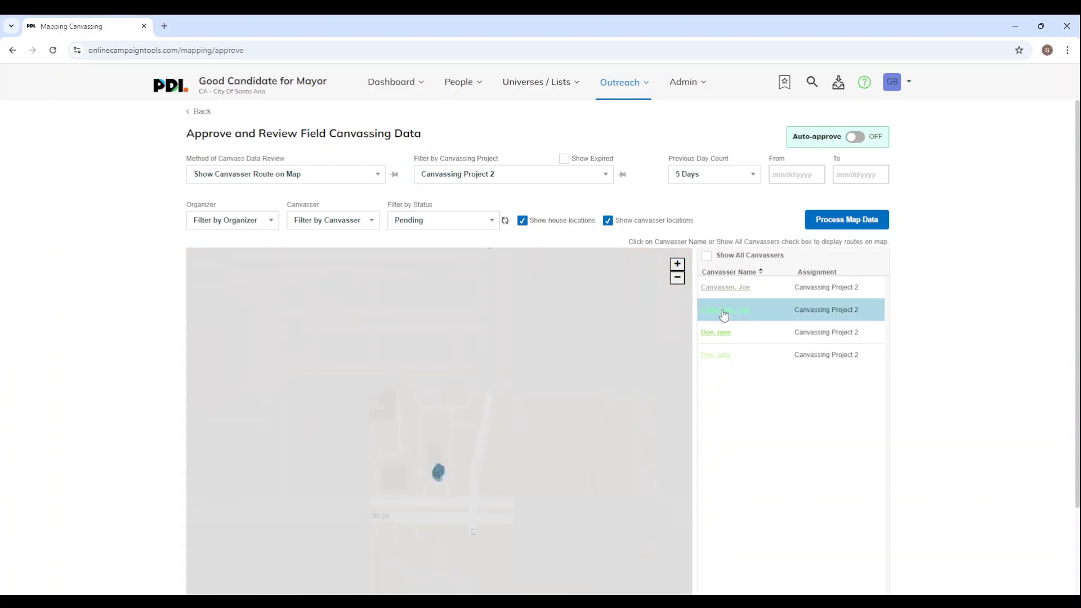
{"action": "left_click", "coordinate": [715, 356]}
{"action": "left_click", "coordinate": [608, 220]}
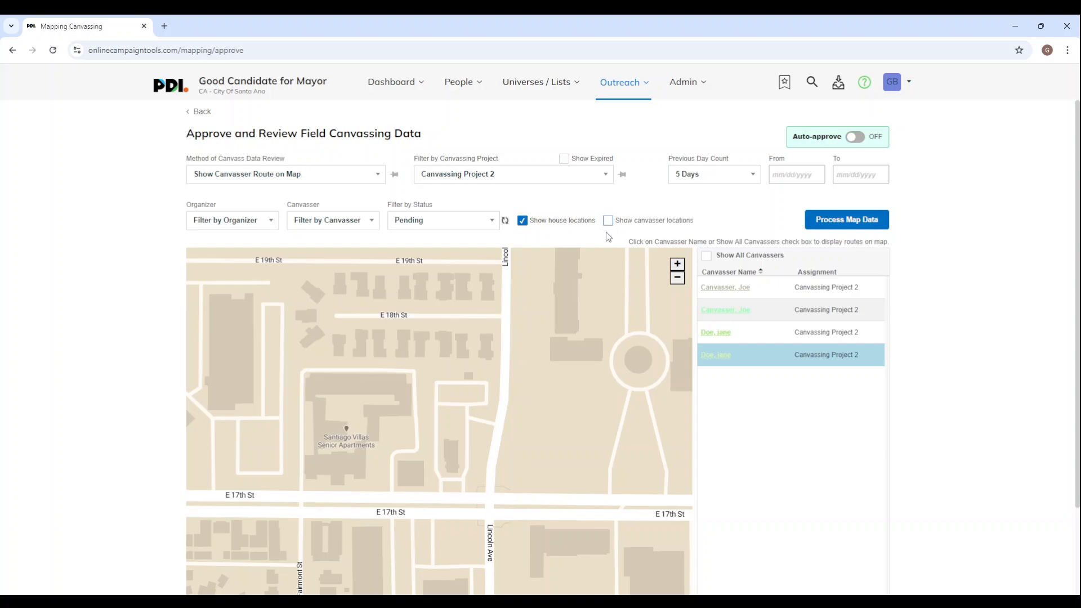
{"action": "scroll", "coordinate": [508, 354], "scroll_direction": "down", "scroll_amount": 1}
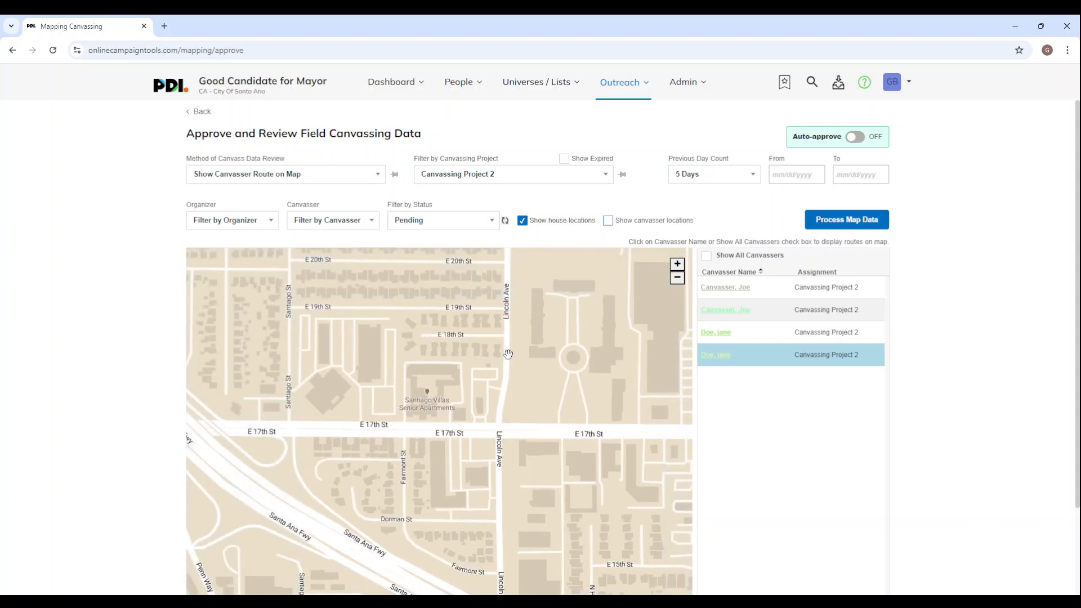
{"action": "scroll", "coordinate": [507, 353], "scroll_direction": "down", "scroll_amount": 1}
{"action": "left_click_drag", "start_coordinate": [464, 299], "coordinate": [448, 363]}
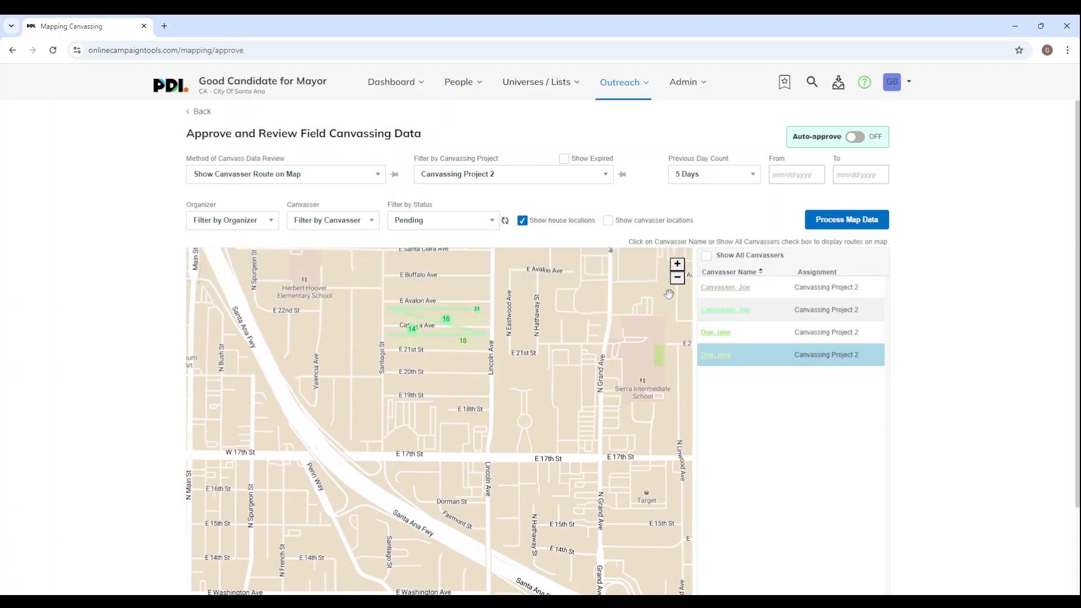
Show canvasser locations again and compare them with the house locations on the second- and fourth-listed canvassers' routes.
{"action": "left_click", "coordinate": [608, 221]}
{"action": "scroll", "coordinate": [468, 419], "scroll_direction": "up", "scroll_amount": 2}
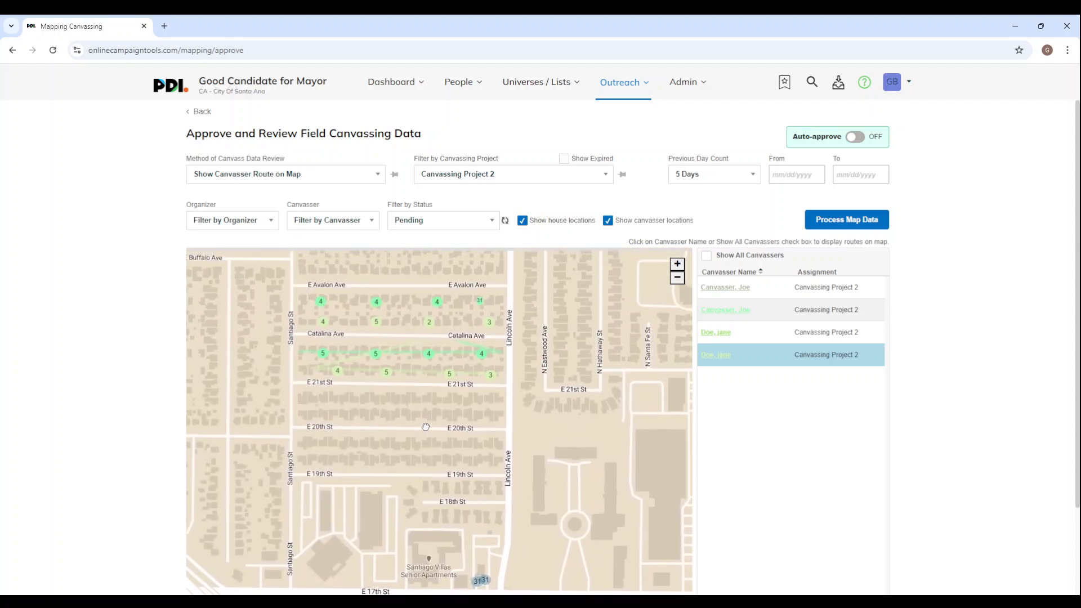
{"action": "scroll", "coordinate": [423, 394], "scroll_direction": "up", "scroll_amount": 2}
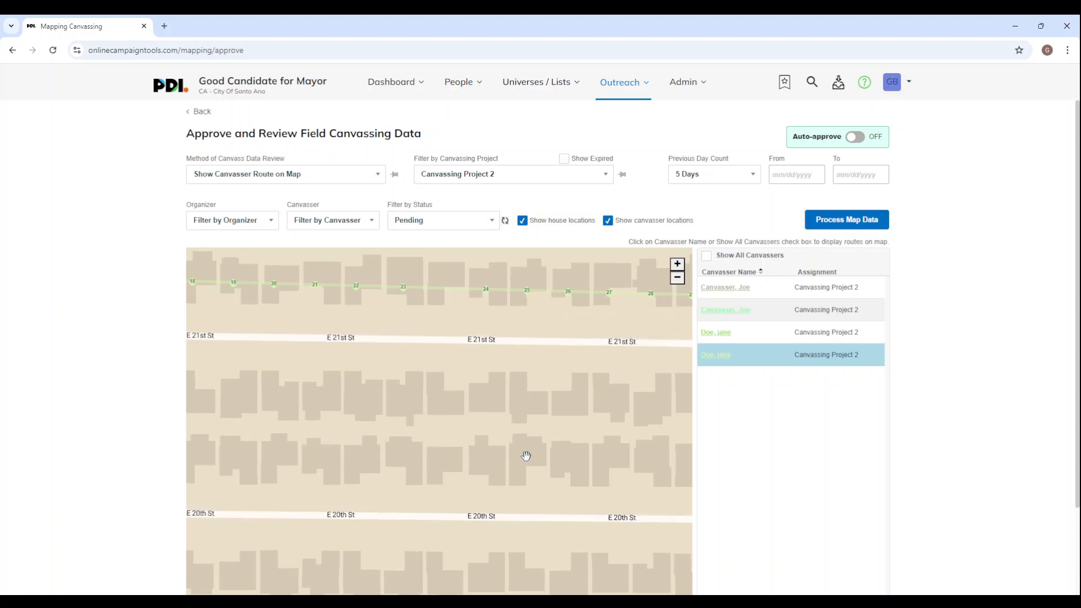
{"action": "scroll", "coordinate": [526, 455], "scroll_direction": "down", "scroll_amount": 1}
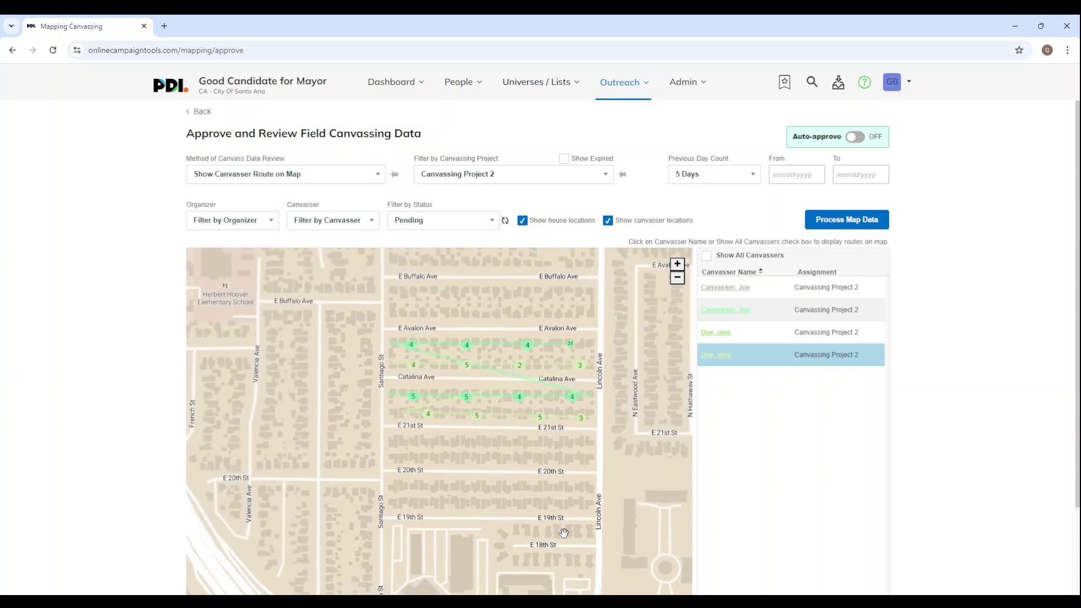
{"action": "left_click_drag", "start_coordinate": [566, 563], "coordinate": [559, 472]}
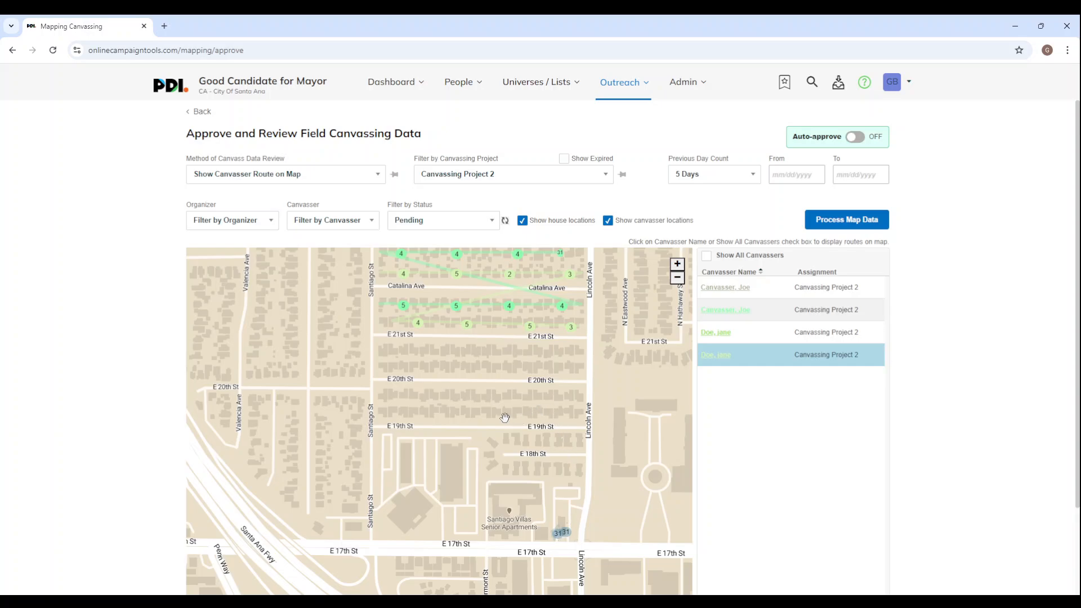
{"action": "left_click_drag", "start_coordinate": [482, 393], "coordinate": [467, 456]}
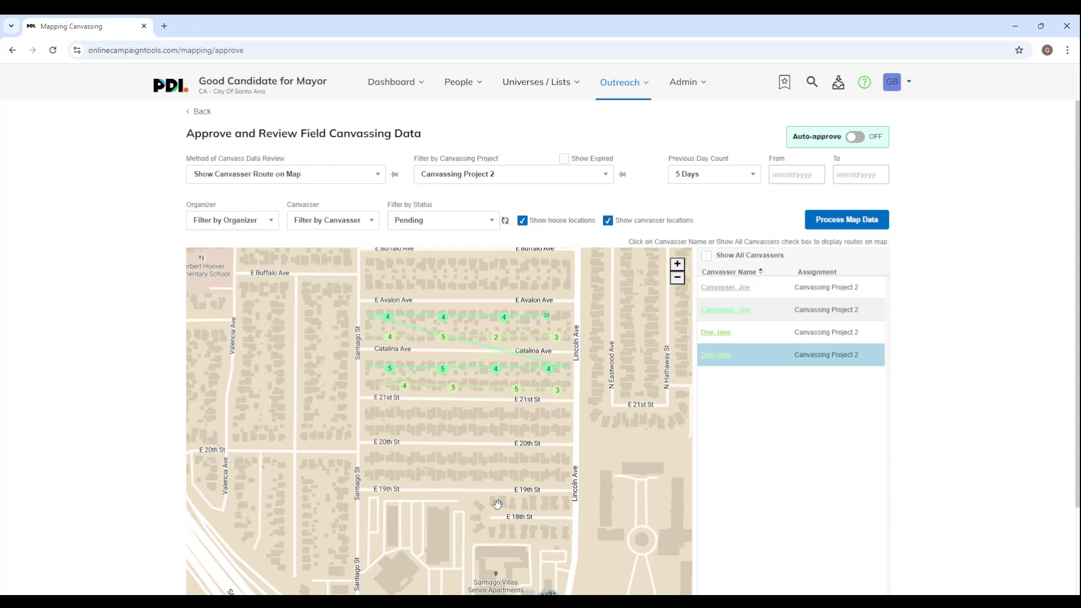
{"action": "scroll", "coordinate": [531, 532], "scroll_direction": "down", "scroll_amount": 1}
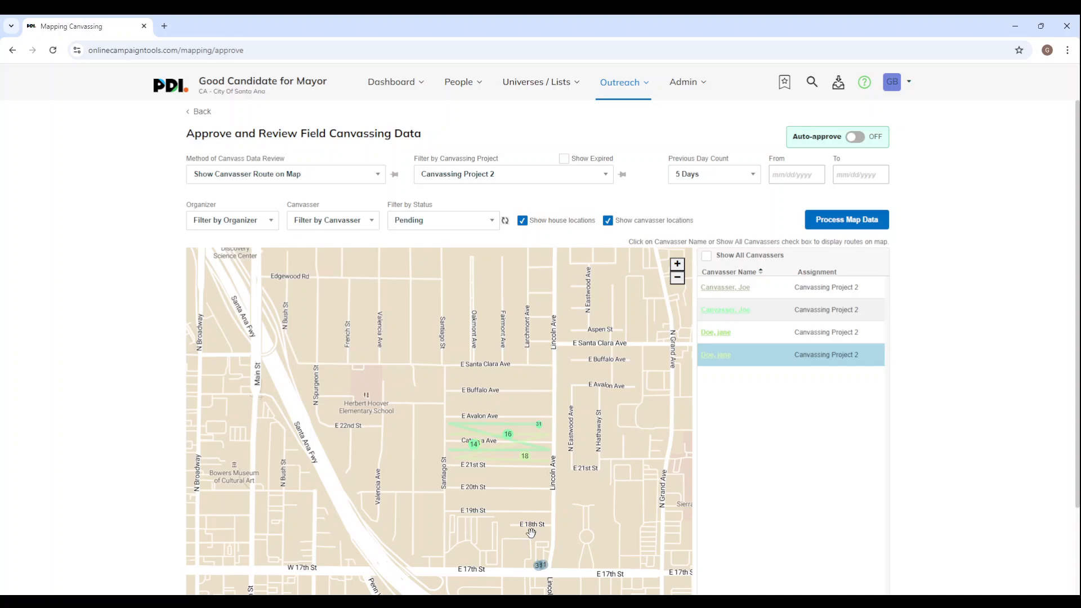
{"action": "scroll", "coordinate": [531, 532], "scroll_direction": "up", "scroll_amount": 1}
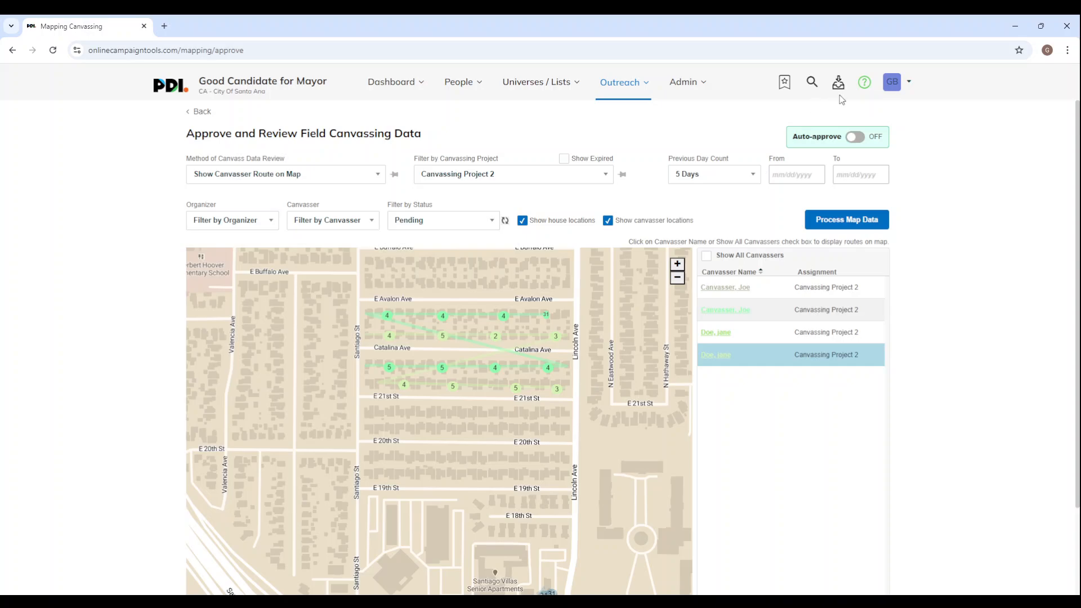
Turn on auto-approve and approve all Canvassing Project 2 assignments listed under Show Canvassing Data (Pending Only).
{"action": "left_click", "coordinate": [855, 138]}
{"action": "left_click", "coordinate": [345, 178]}
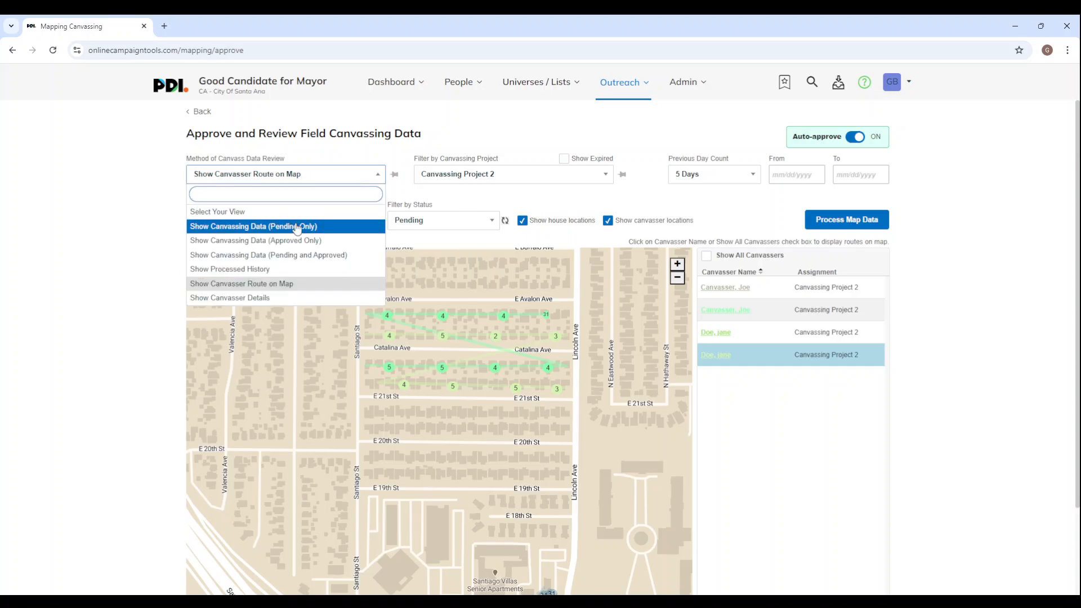
{"action": "left_click", "coordinate": [294, 226]}
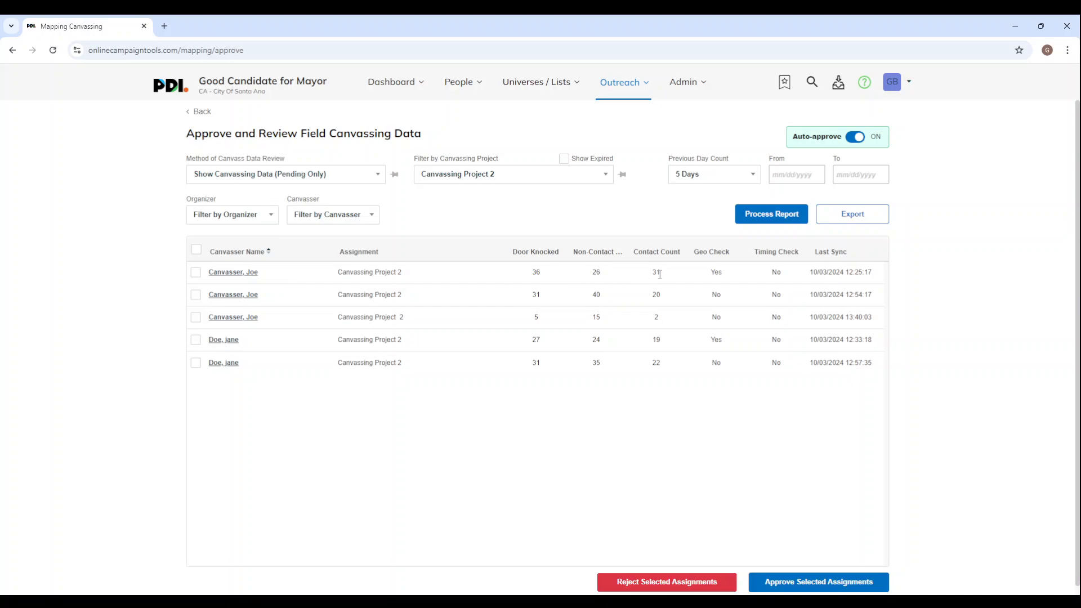
{"action": "left_click", "coordinate": [196, 250]}
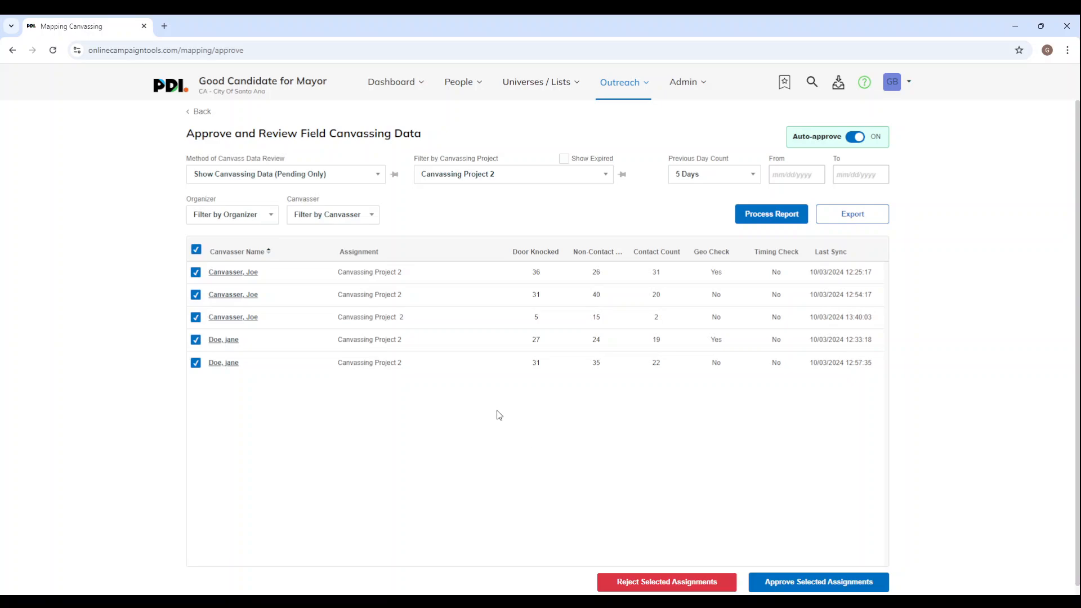
{"action": "left_click", "coordinate": [809, 585]}
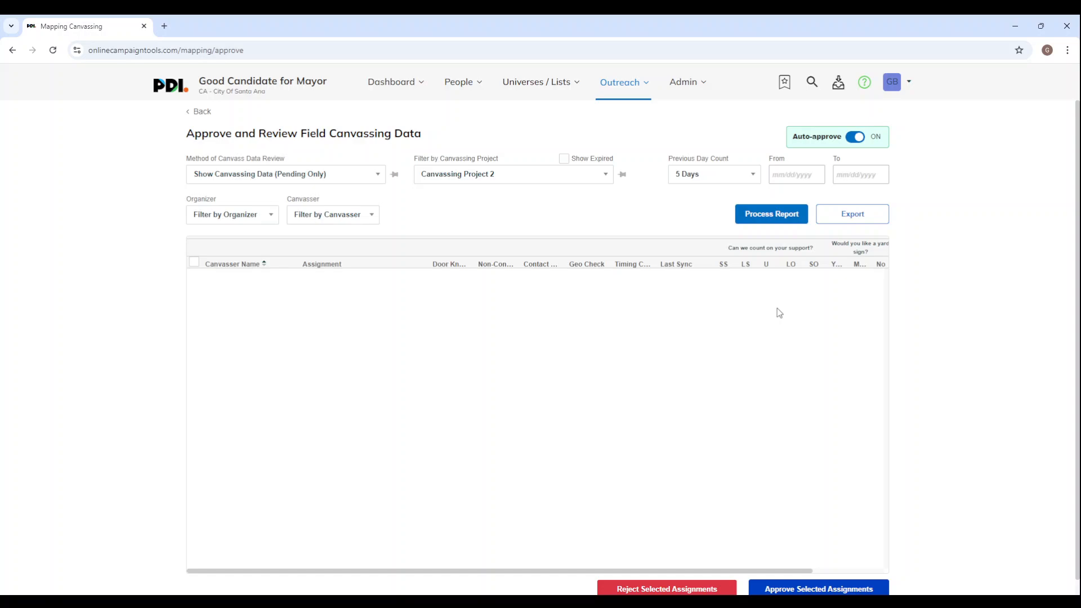
Return to the campaign's home dashboard and refresh the key statistics and the daily statistics graph data.
{"action": "left_click", "coordinate": [236, 84]}
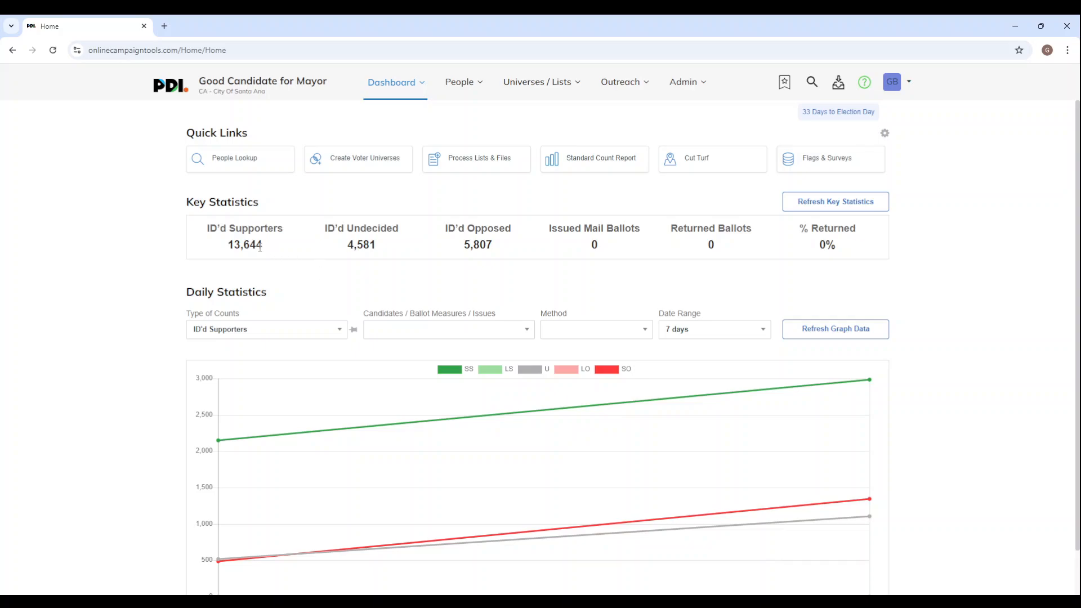
{"action": "left_click", "coordinate": [807, 206]}
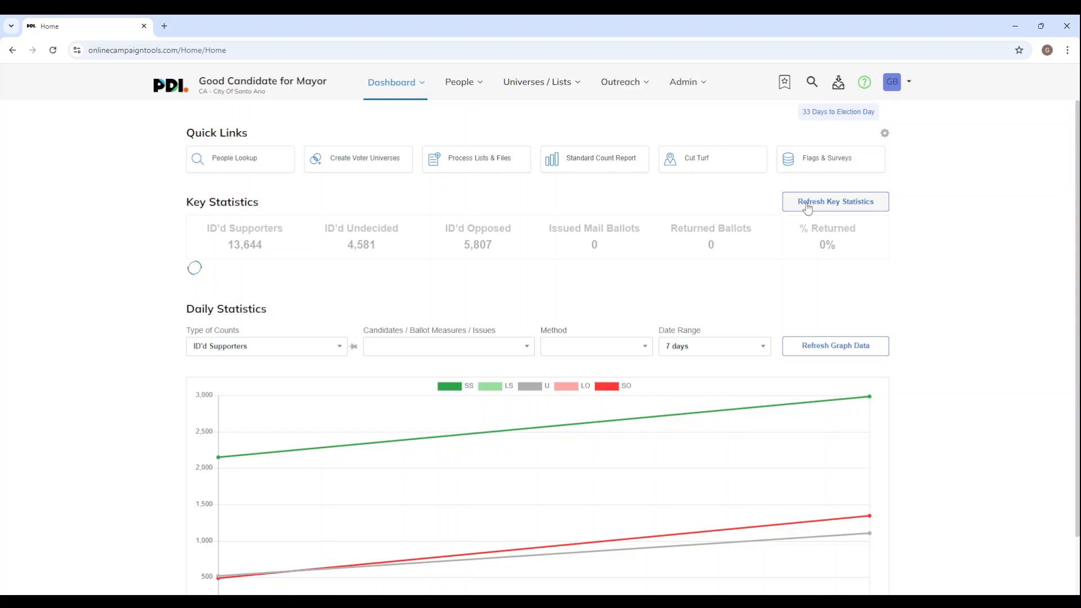
{"action": "left_click", "coordinate": [813, 334]}
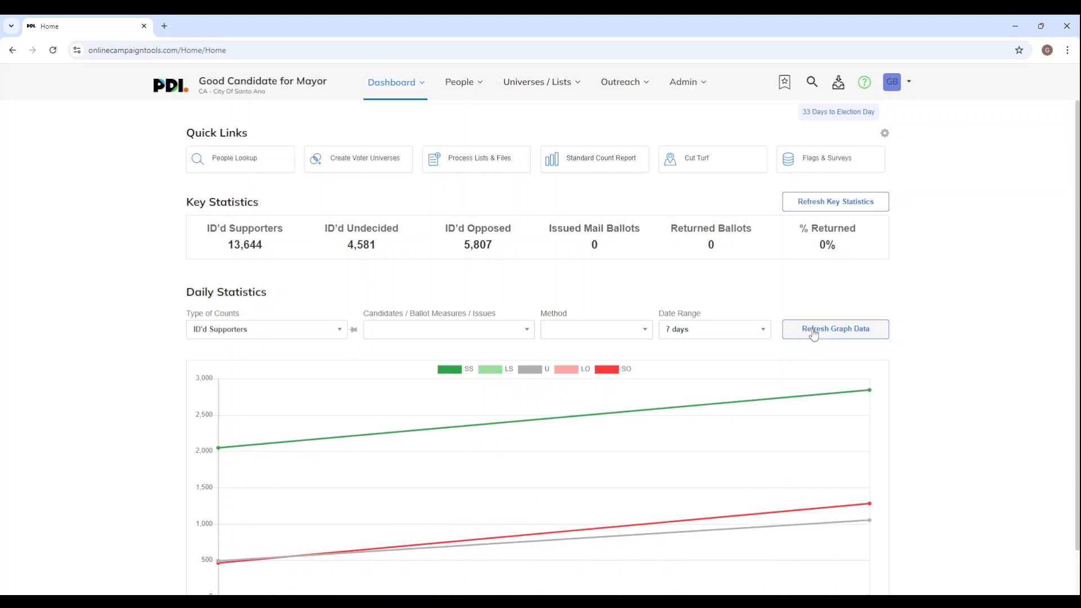